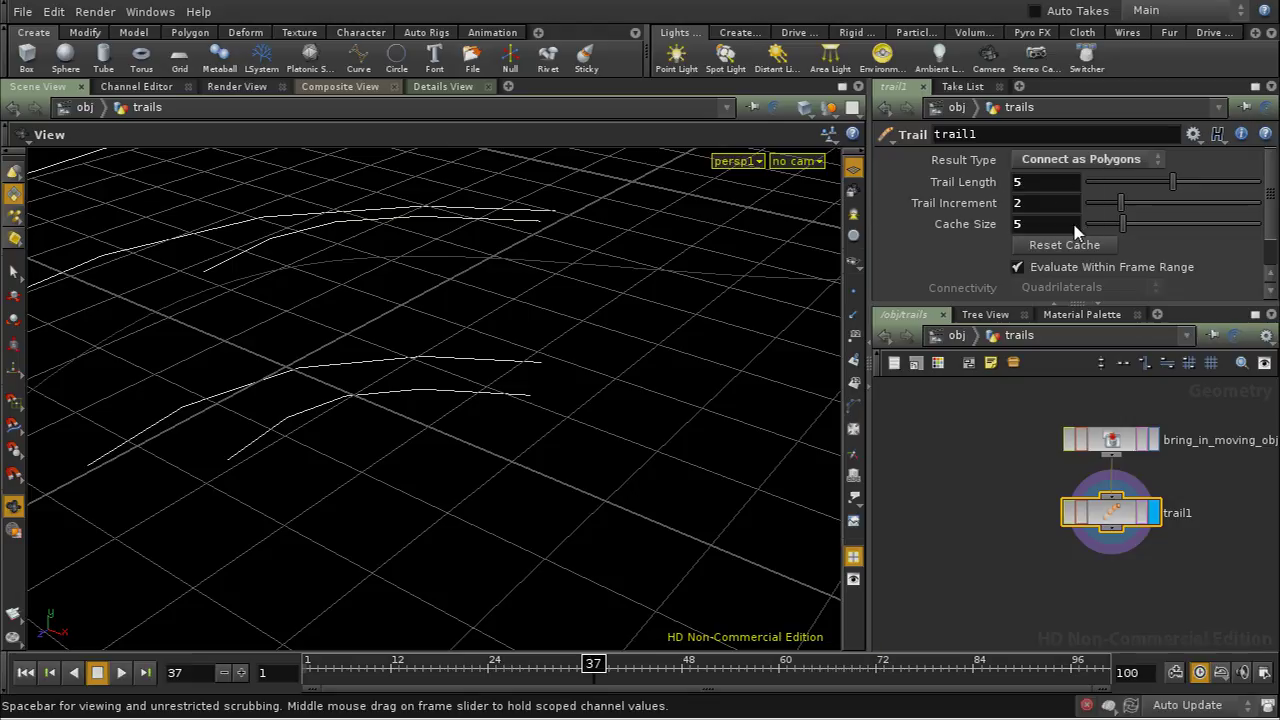
Step: Scrub the timeline to watch trail1's ribbons update, reframe the network, and bring up the TAB Menu
left_click_drag(1100, 305, 1100, 341)
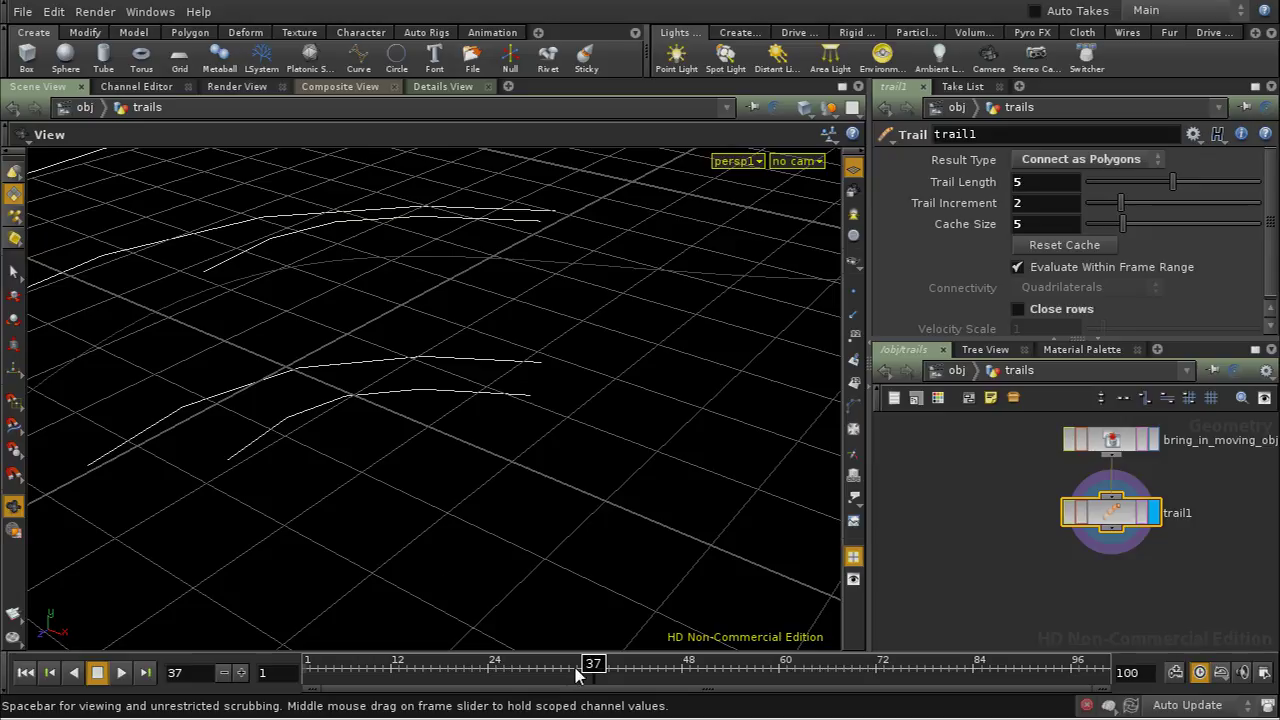
mouse_move(588, 672)
left_mouse_down()
mouse_move(484, 664)
mouse_move(611, 680)
mouse_move(522, 682)
mouse_move(600, 682)
left_mouse_up()
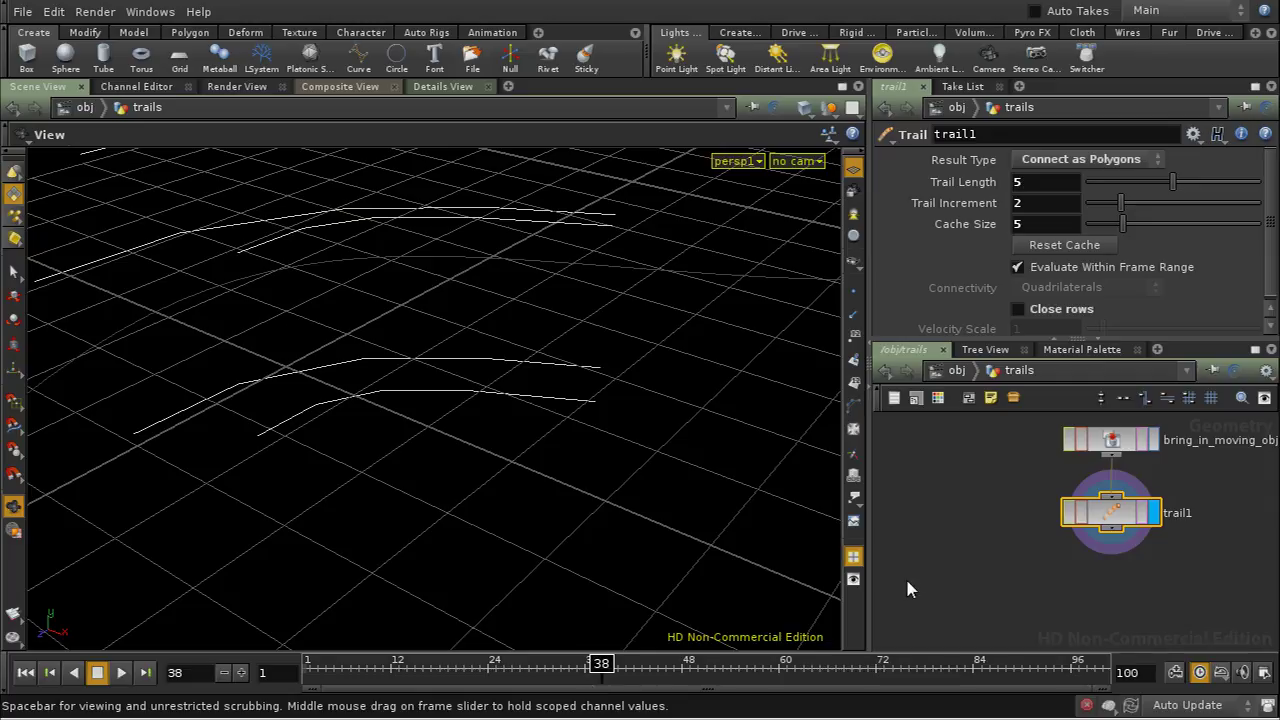
middle_click_drag(940, 513, 950, 556)
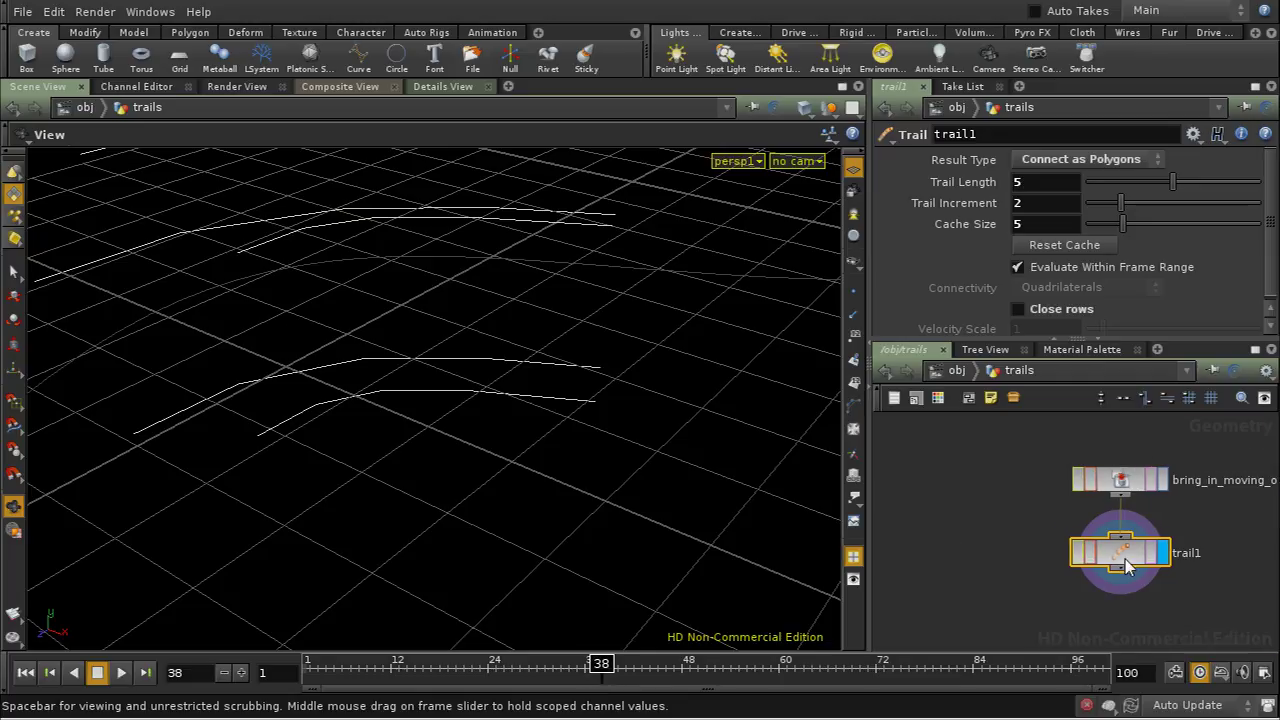
middle_click_drag(1199, 588, 1175, 579)
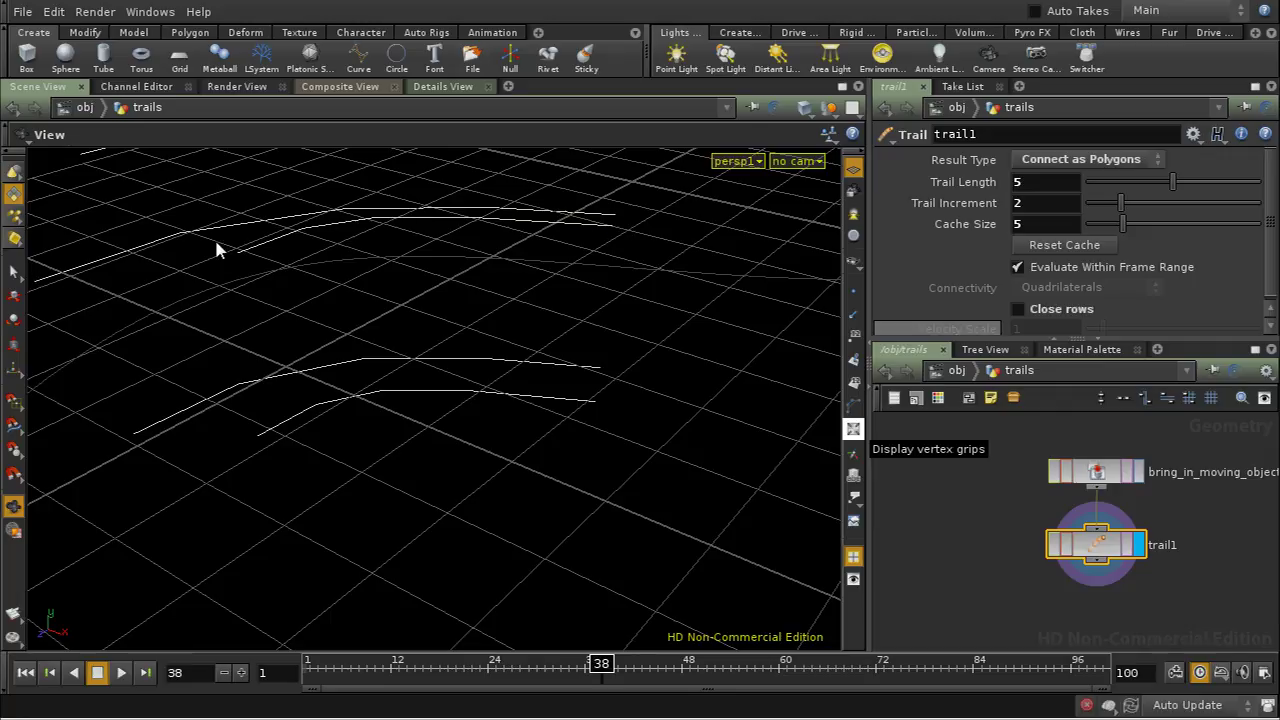
middle_click_drag(1078, 613, 1038, 569)
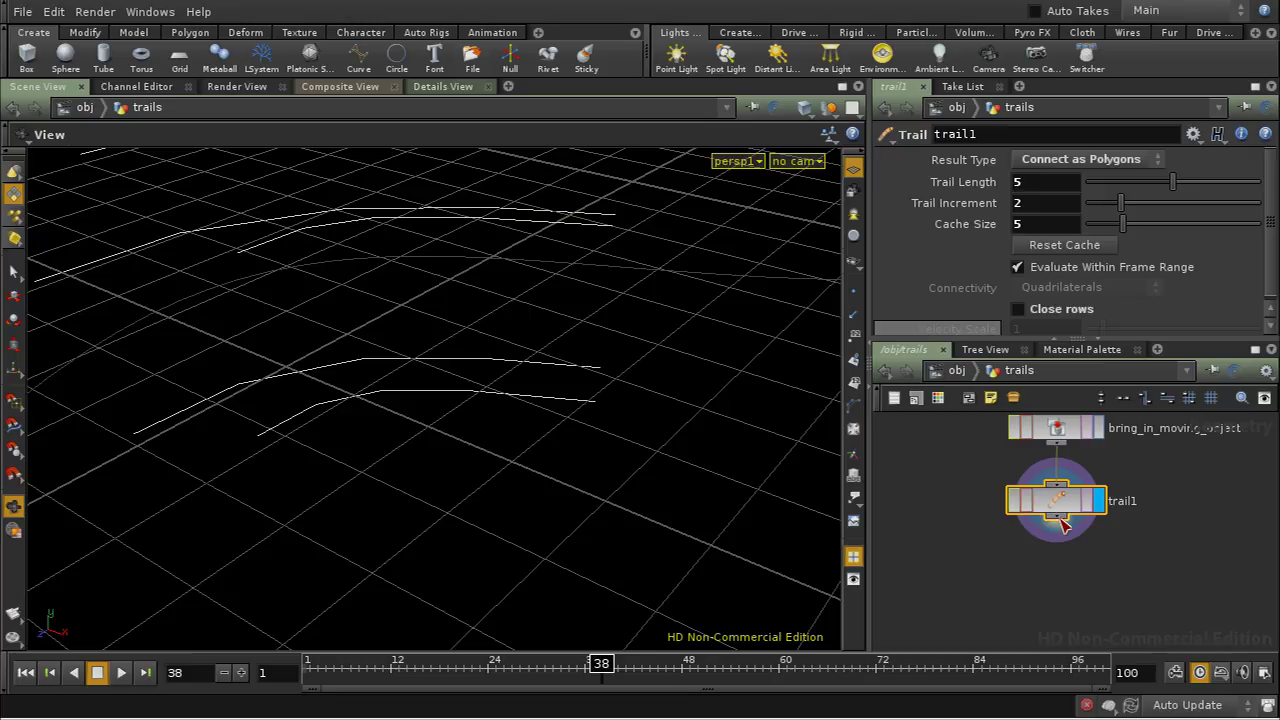
key("Tab")
Step: Add a UVTexture node, texture1, below trail1 and open its Texture Type dropdown
type("UVTexture")
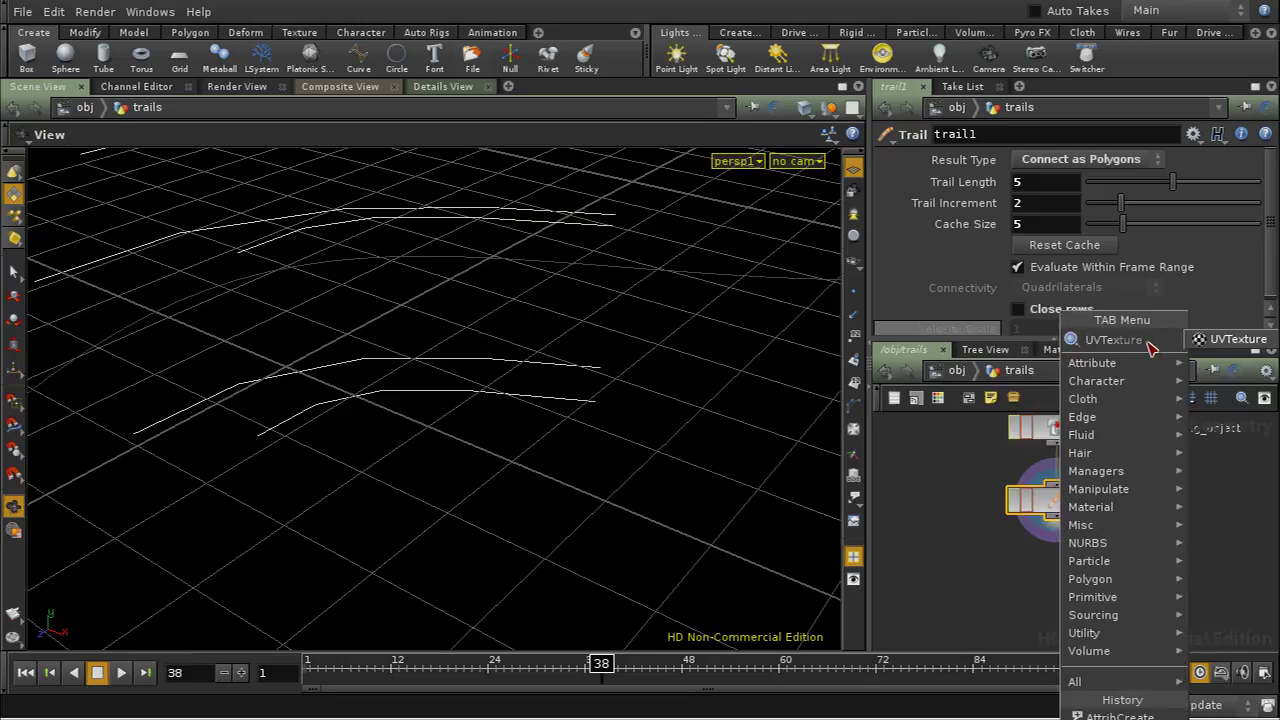
key("Return")
left_click(1051, 579)
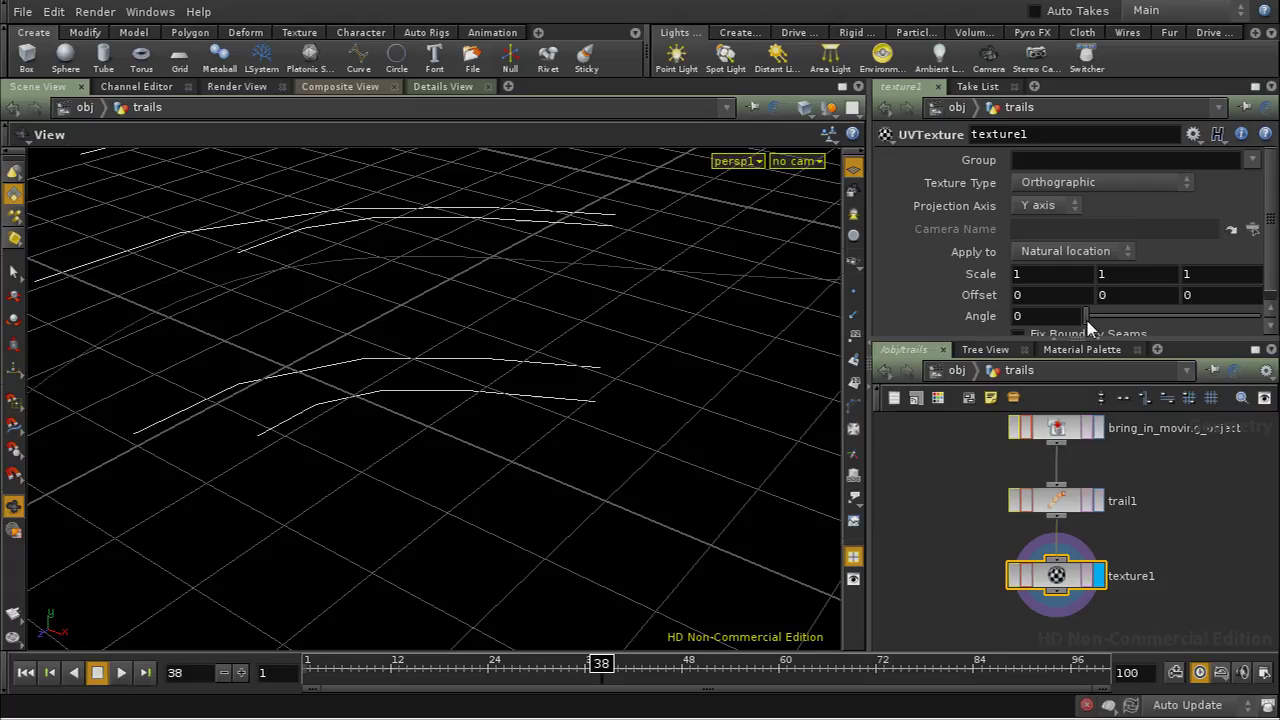
left_click(1124, 186)
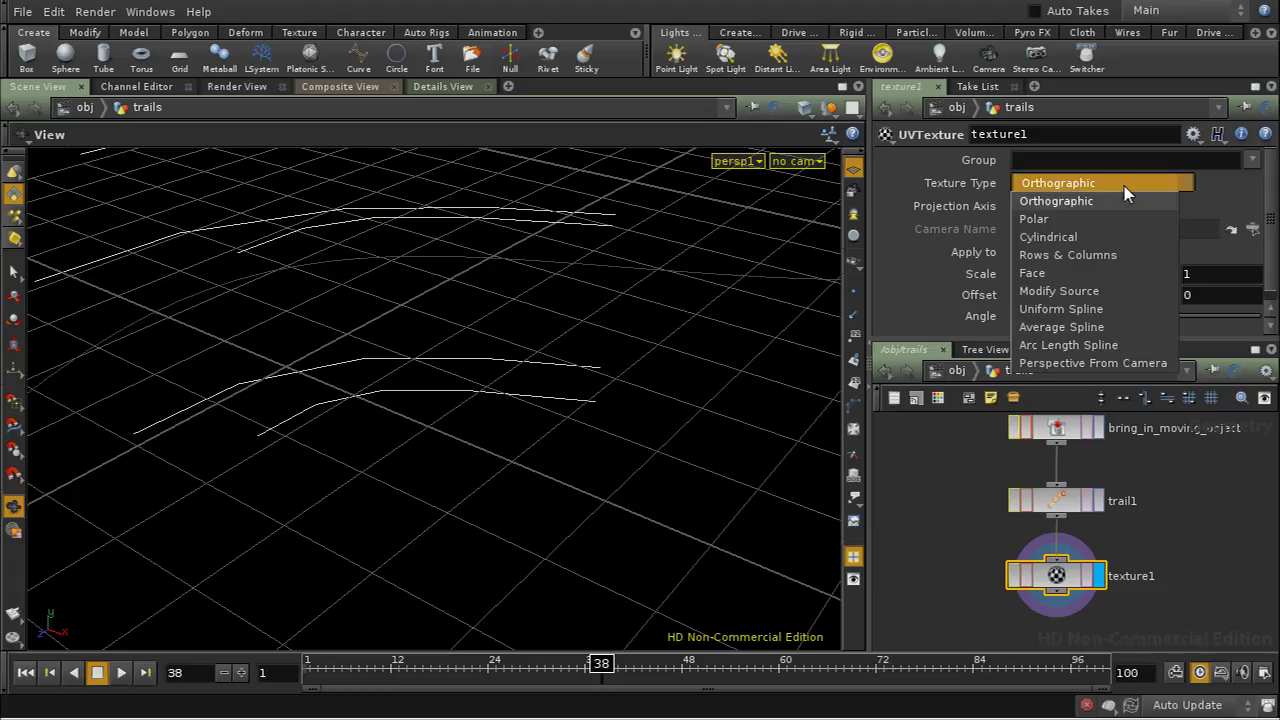
Step: Set texture1 to Rows & Columns applied as Point texture, and check the uv values in the Details View
left_click(1173, 538)
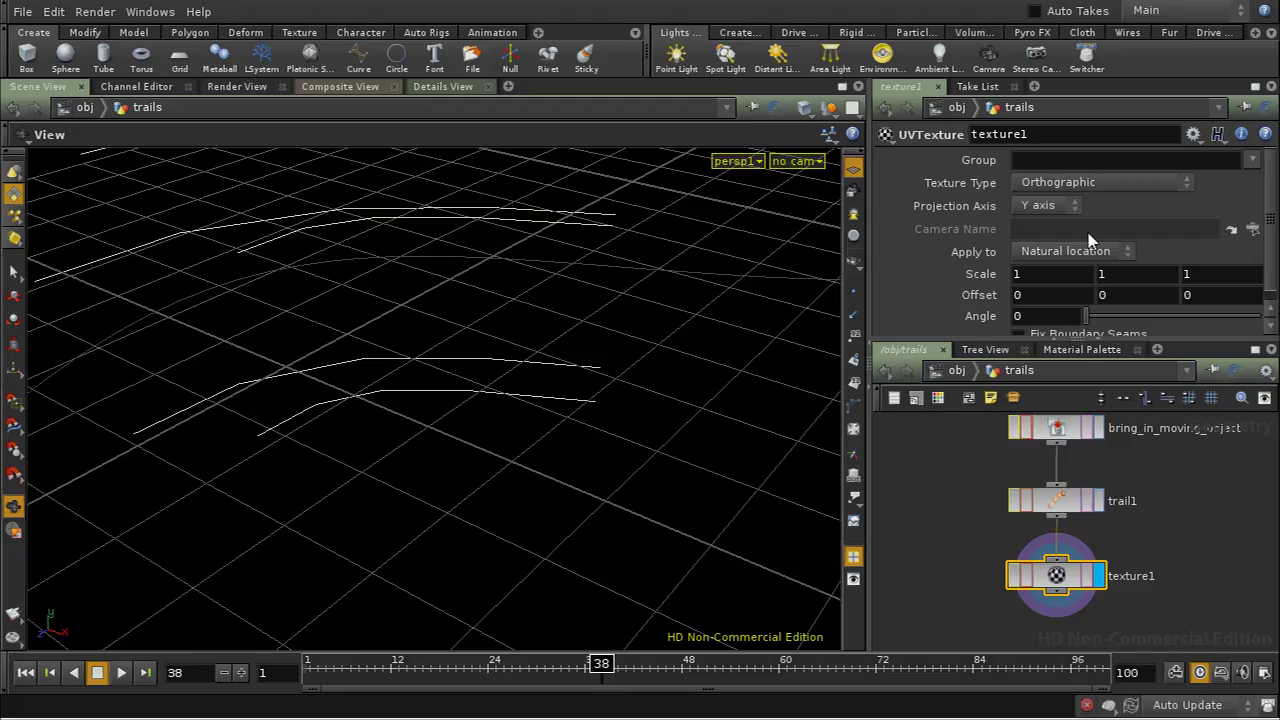
left_click(1068, 190)
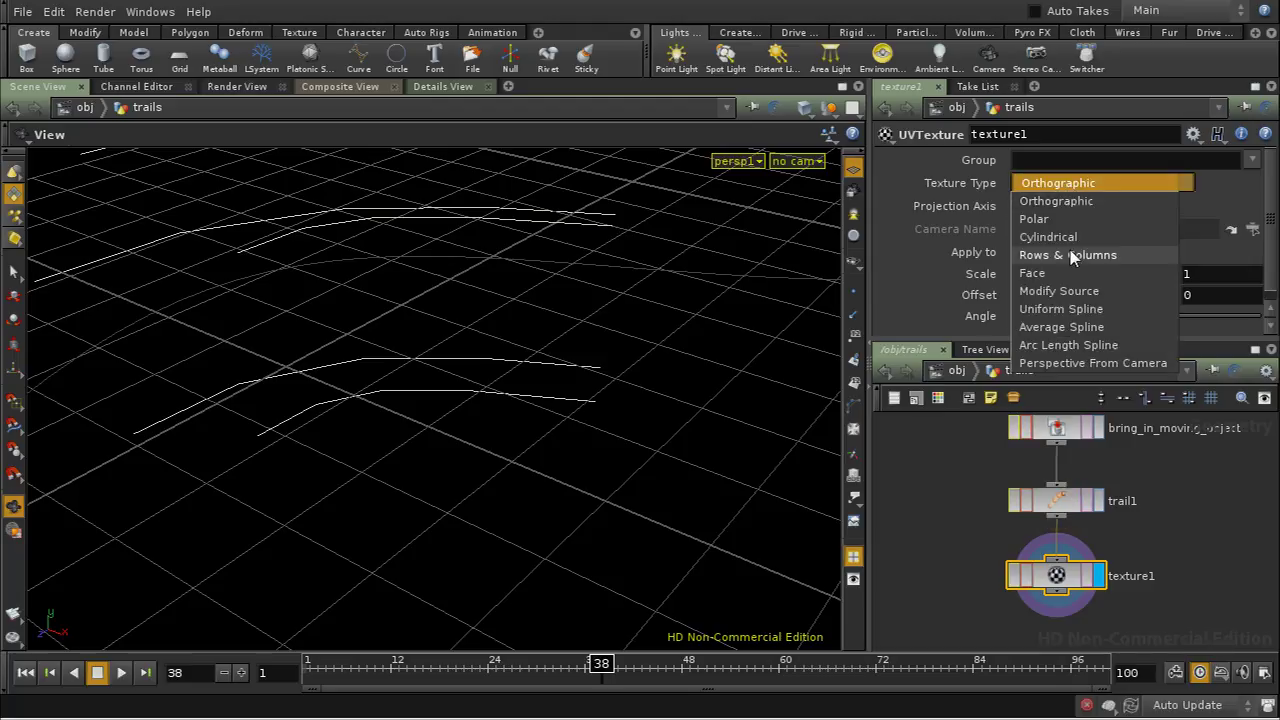
left_click(1070, 250)
left_click(1068, 252)
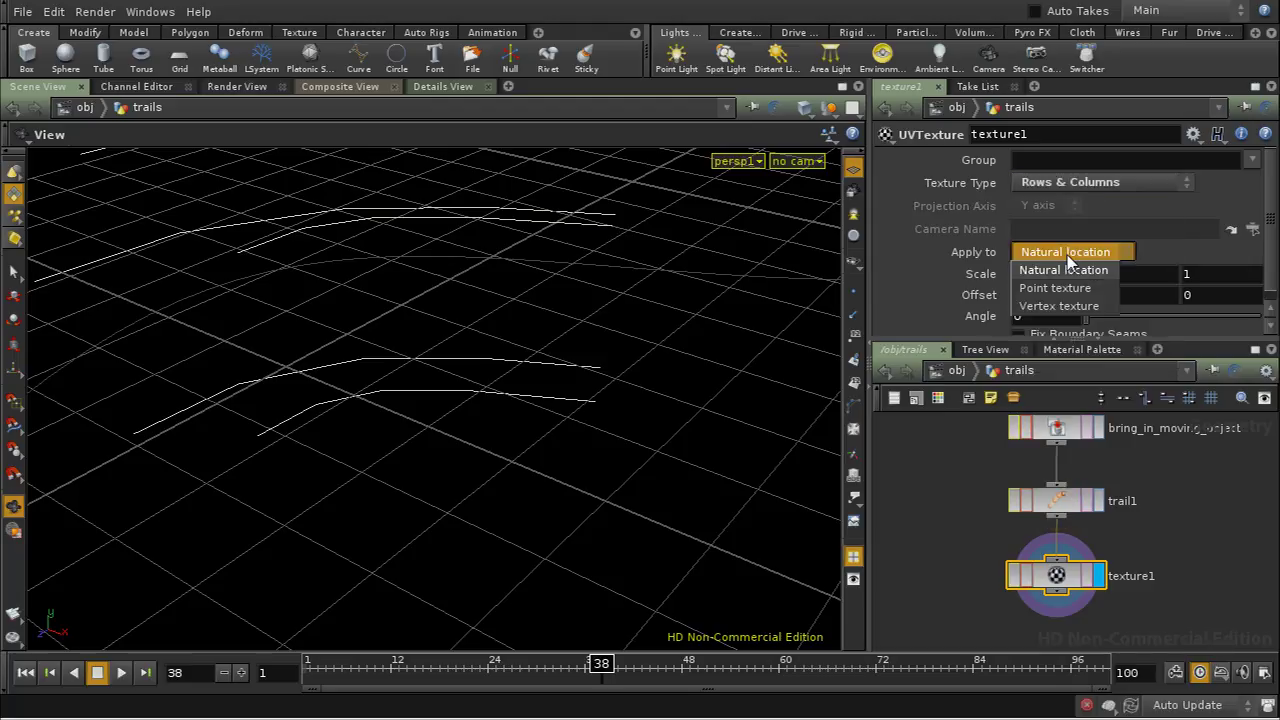
left_click(1058, 288)
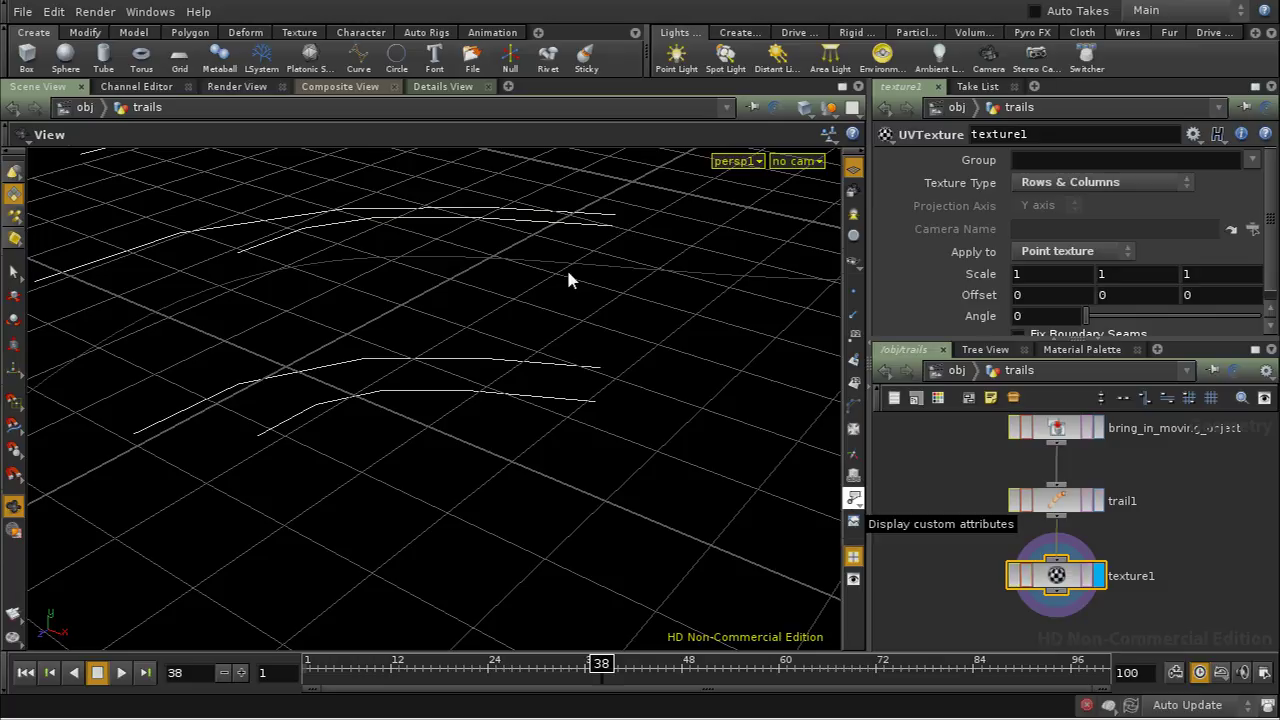
left_click(452, 86)
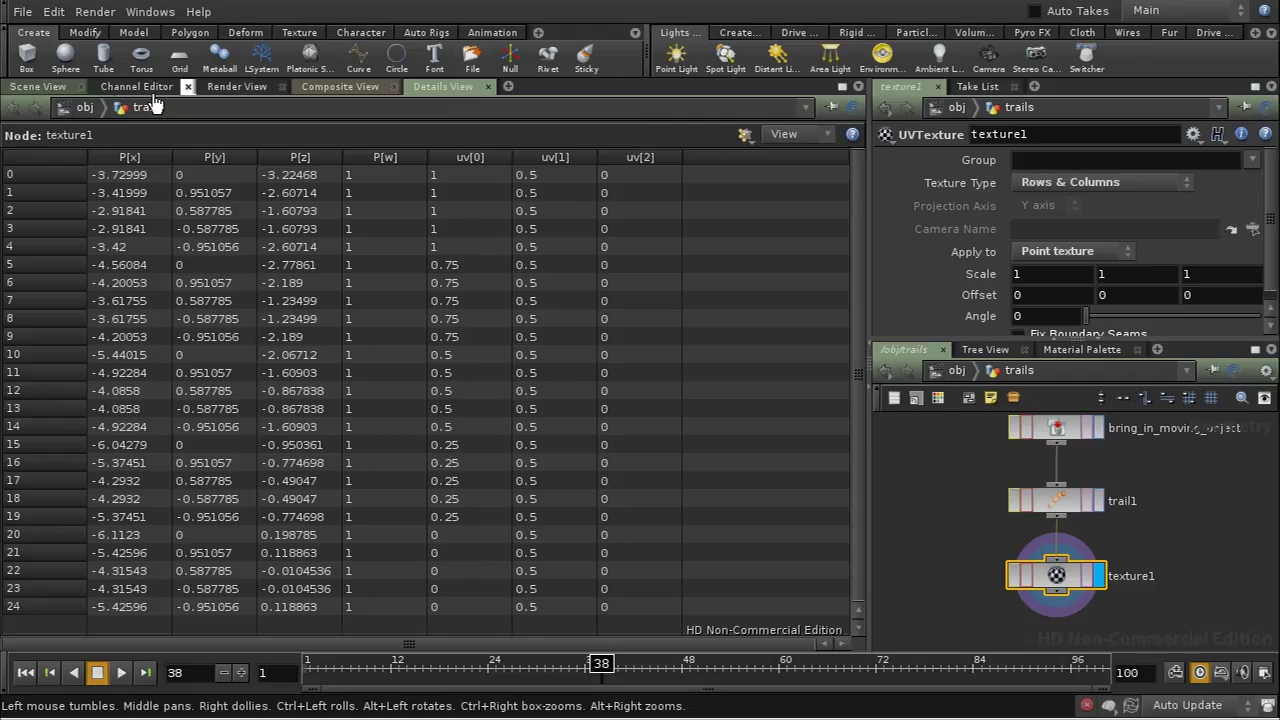
left_click(38, 87)
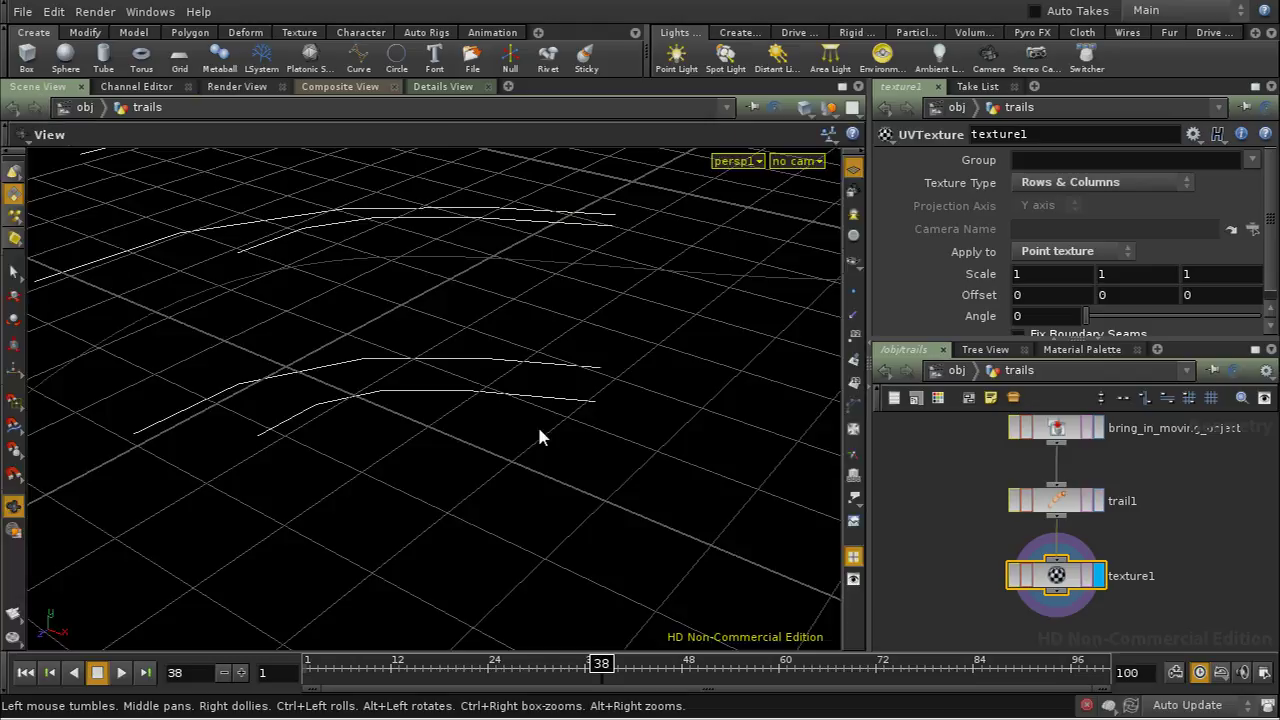
Step: Turn on Points > UV coords labels in Display Options and orbit to read u from 0.00 to 1.00
key("d")
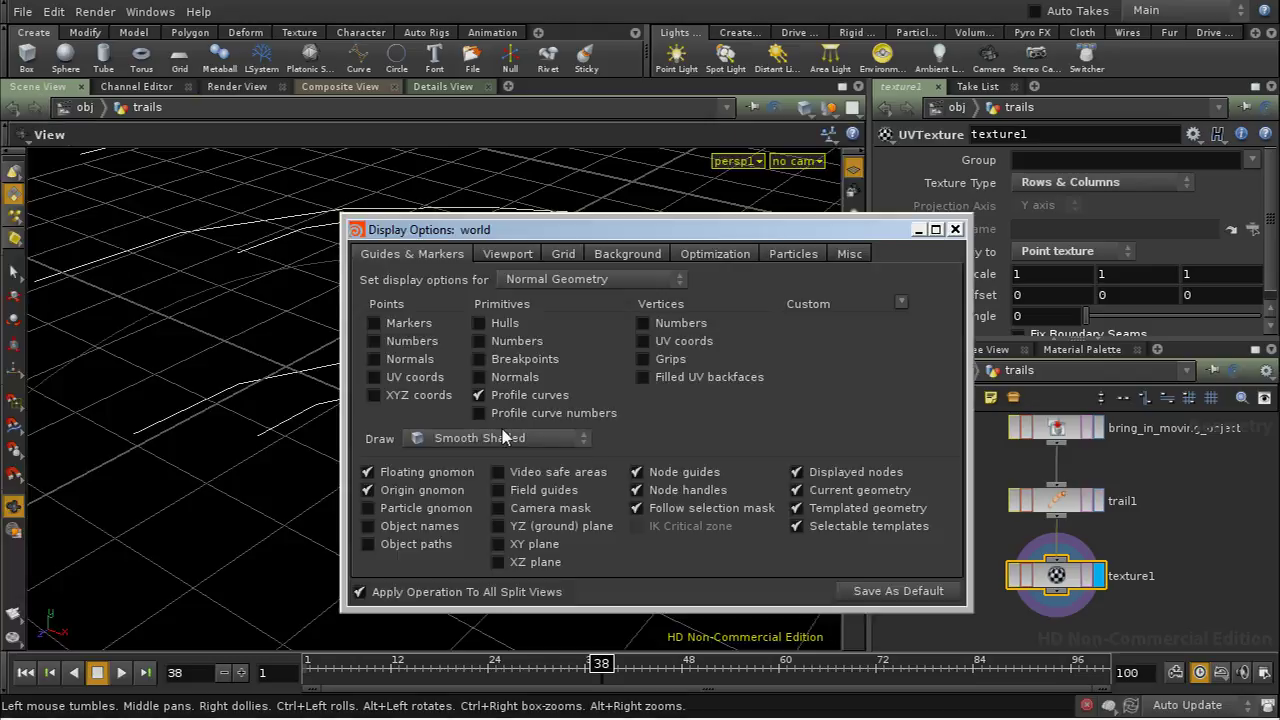
left_click(390, 378)
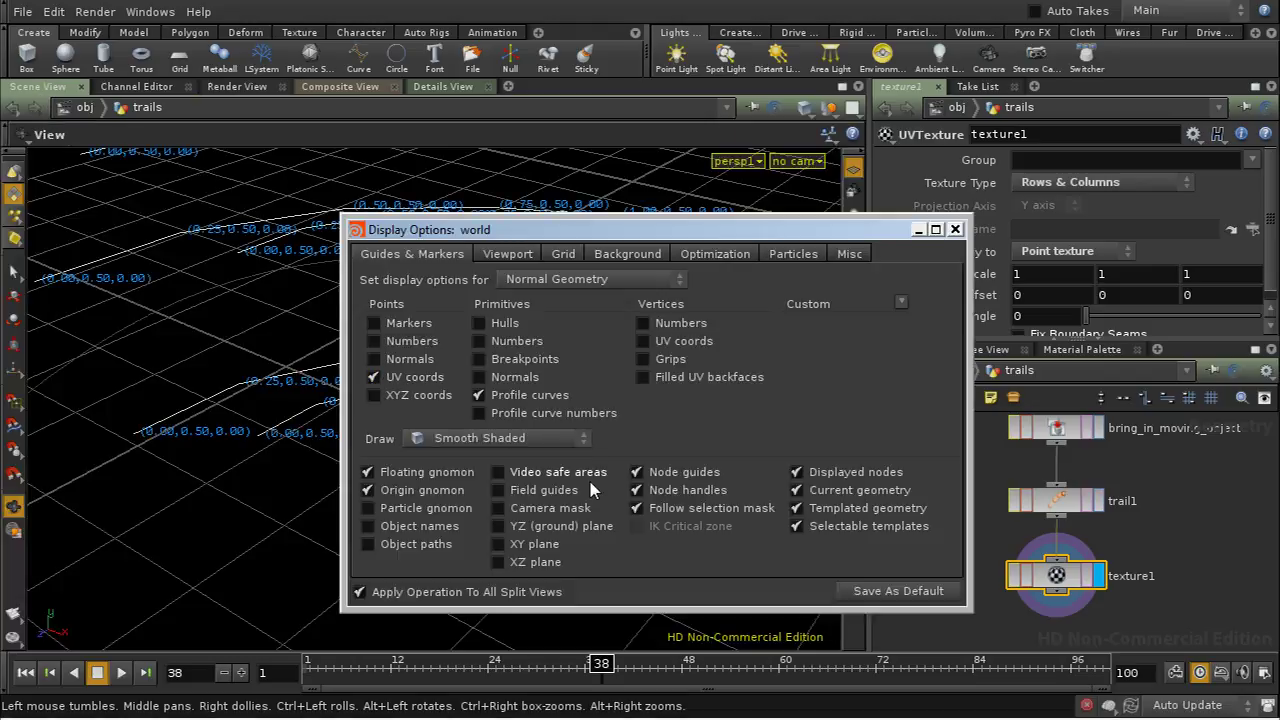
left_click(953, 230)
left_click_drag(633, 514, 615, 213)
left_click_drag(437, 465, 678, 452)
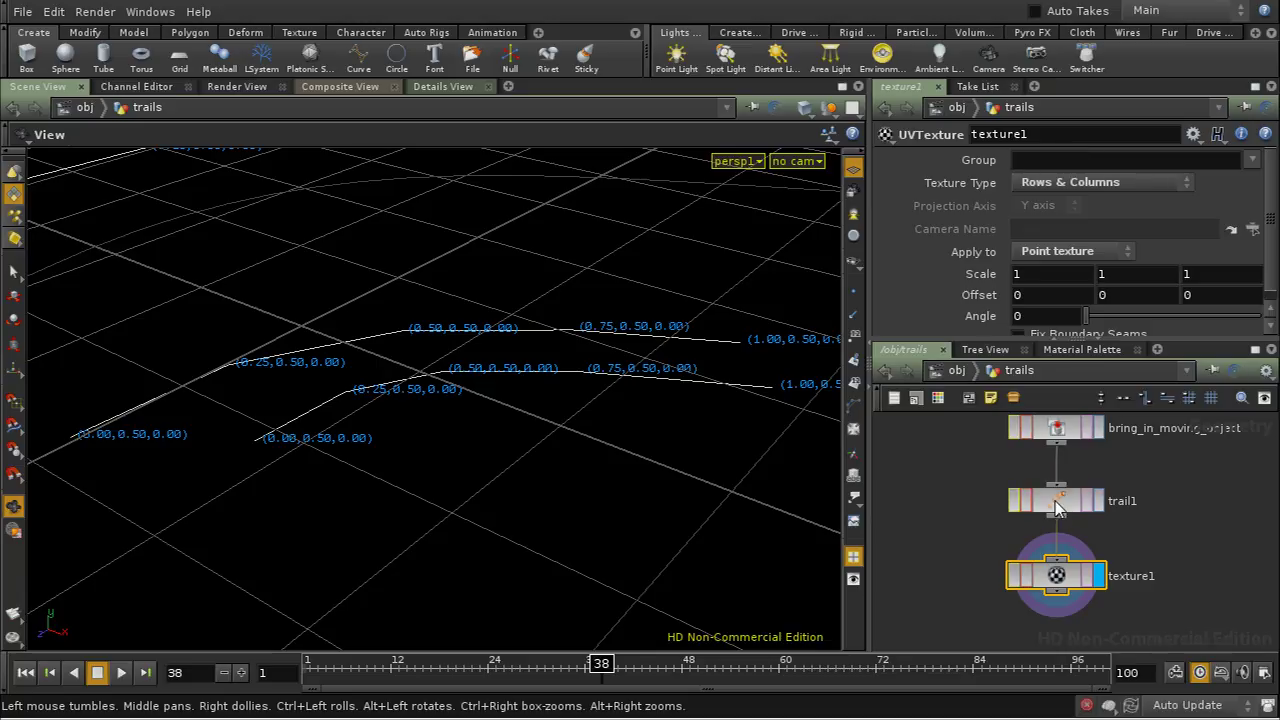
Step: Delete texture1 and add a Convert node below trail1 with Convert To set to NURBS Curve
key("Delete")
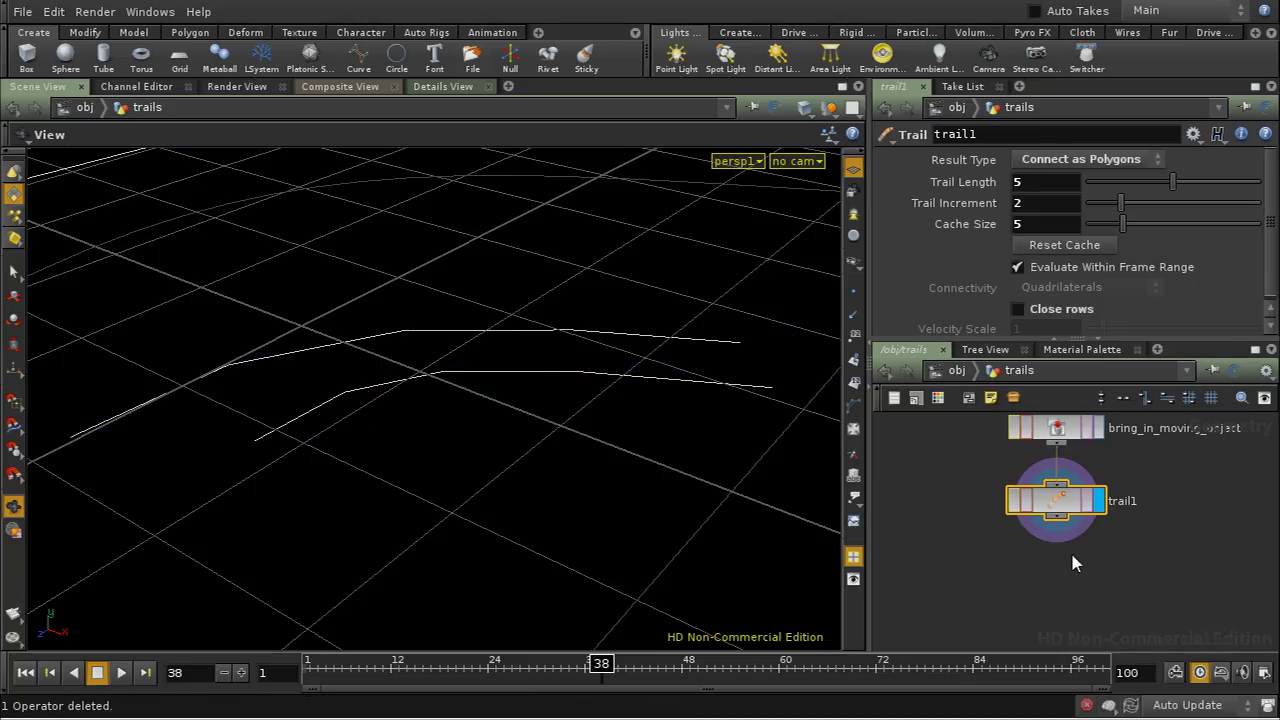
key("Tab")
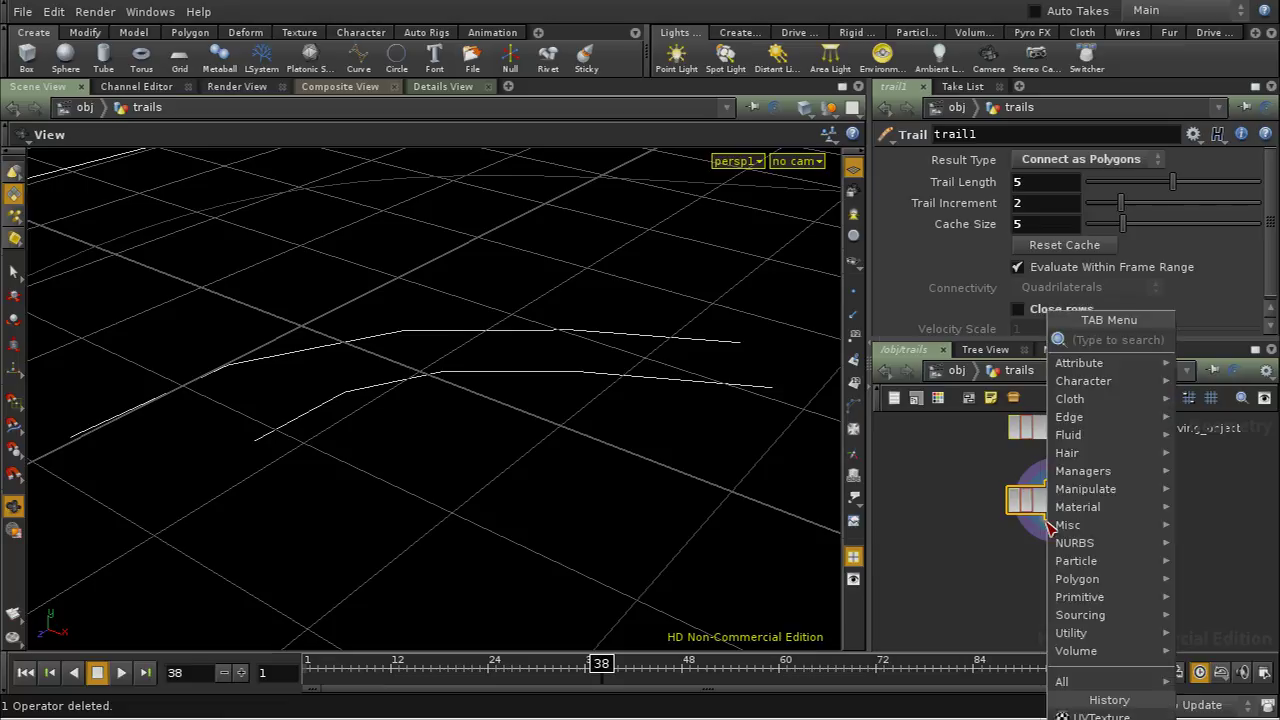
type("con")
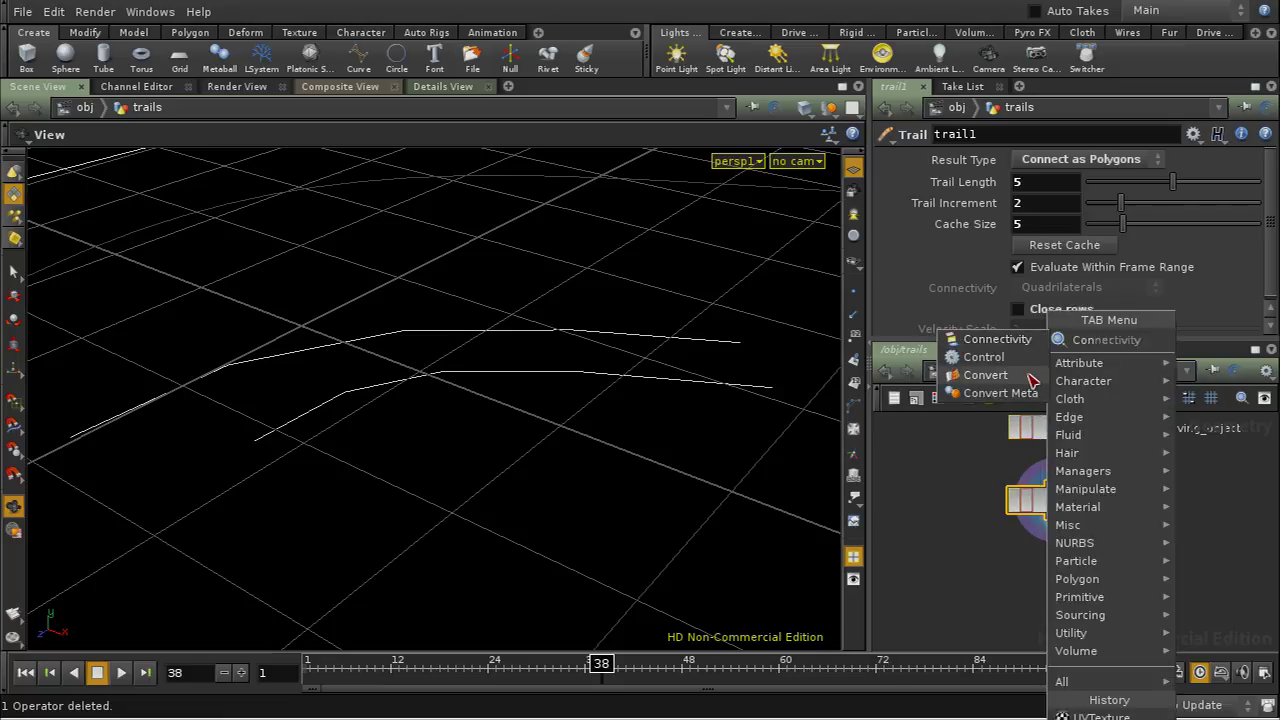
left_click(1032, 380)
left_click(1064, 575)
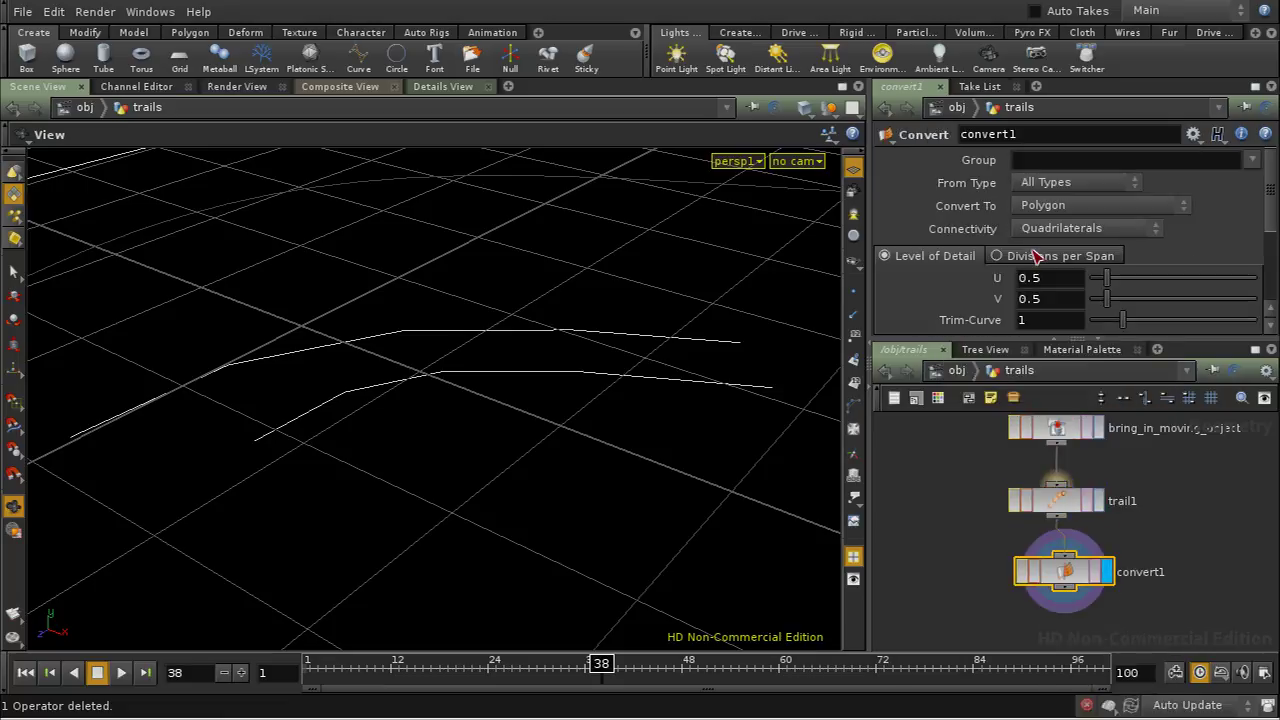
left_click(1048, 210)
left_click(1052, 294)
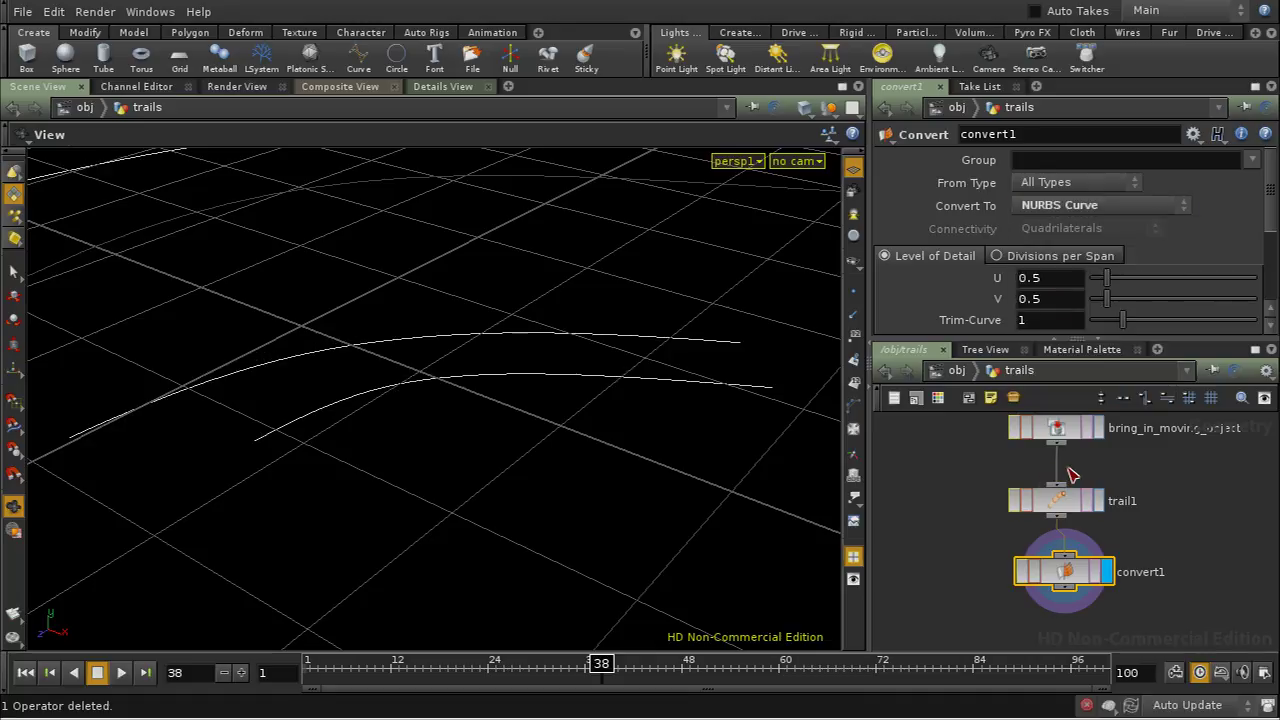
Step: Add a new UVTexture node, texture1, below convert1
middle_click_drag(1118, 583, 1108, 485)
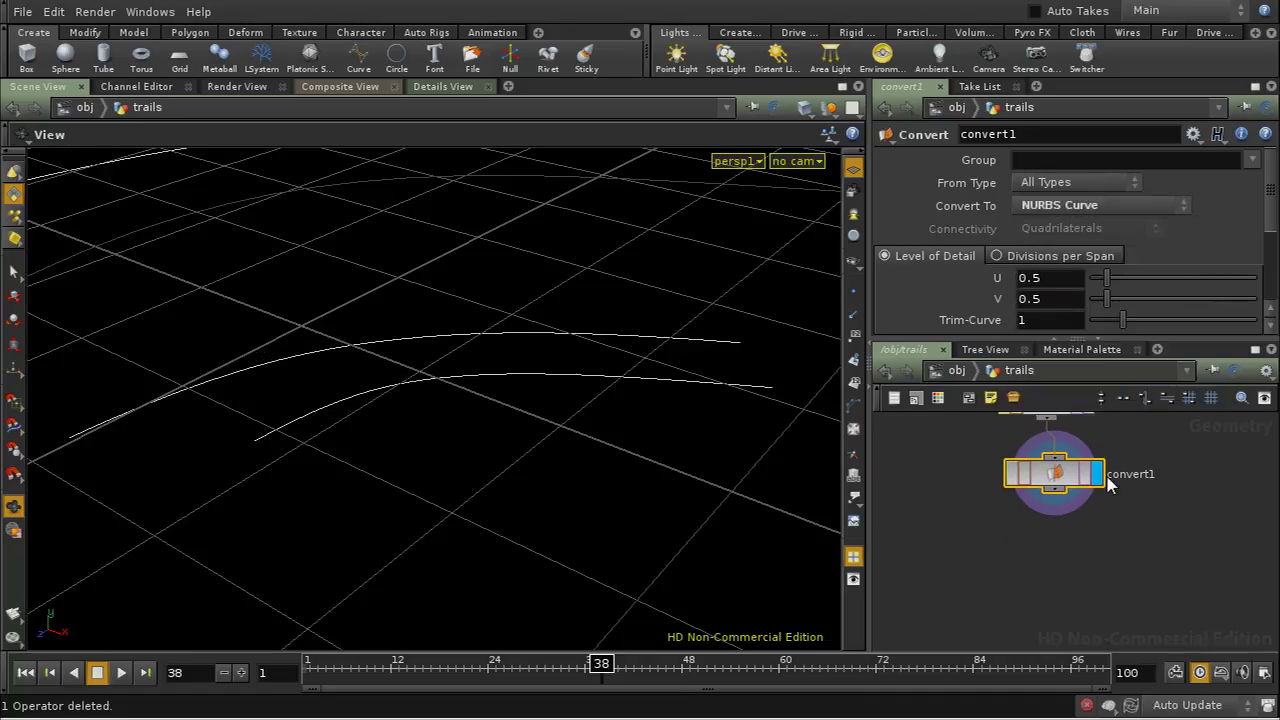
key("Tab")
type("UVTexture")
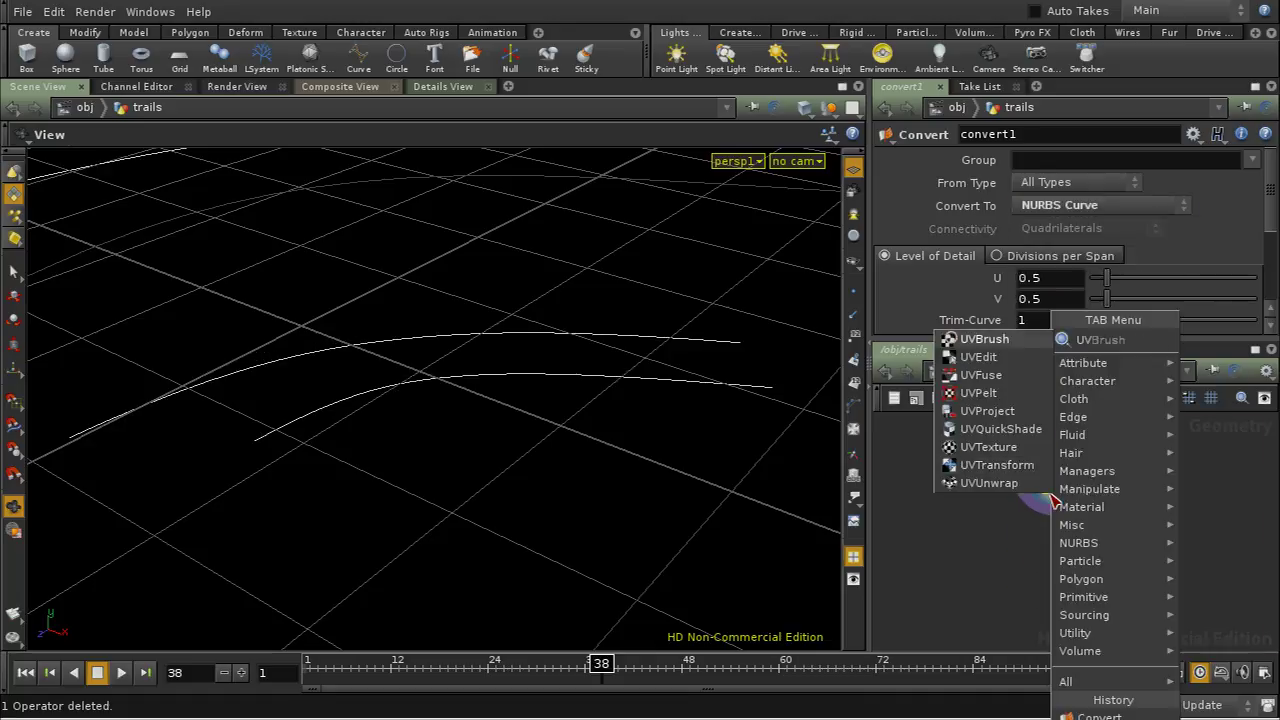
left_click(1030, 345)
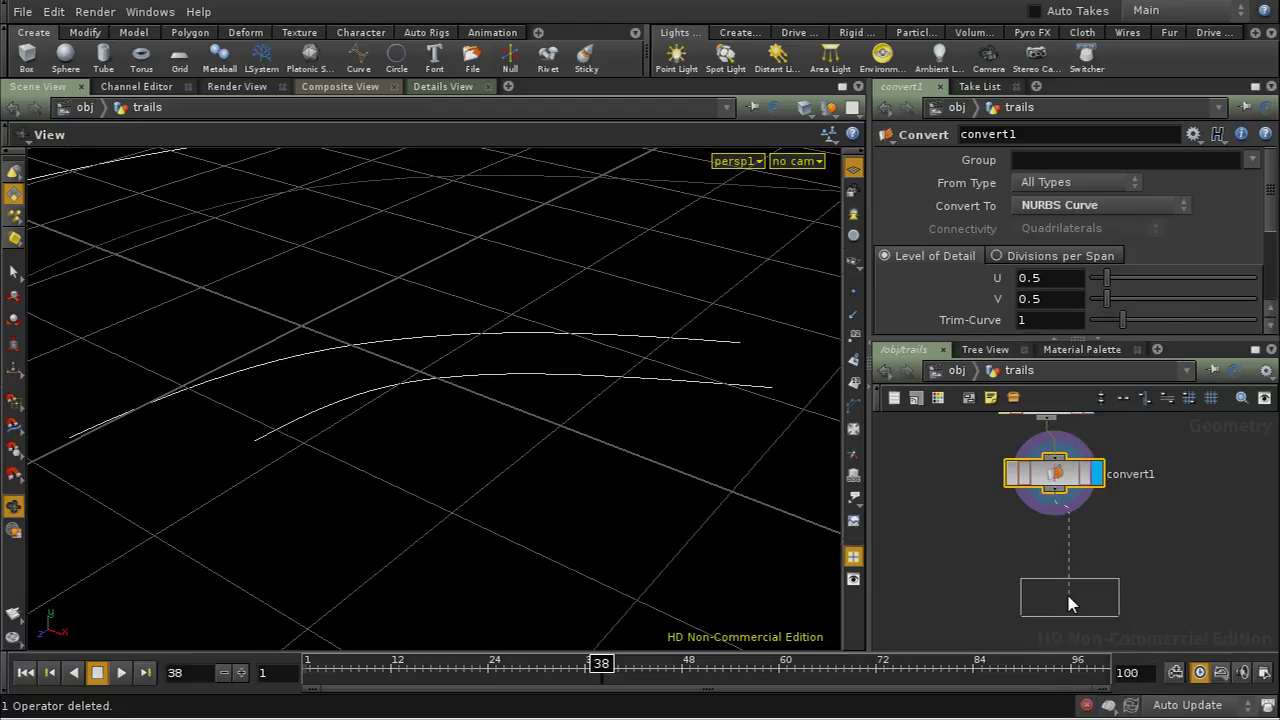
left_click(1072, 560)
Step: Display texture1, store its UVs as Point texture, and switch Texture Type to Average Spline
left_click(1097, 556)
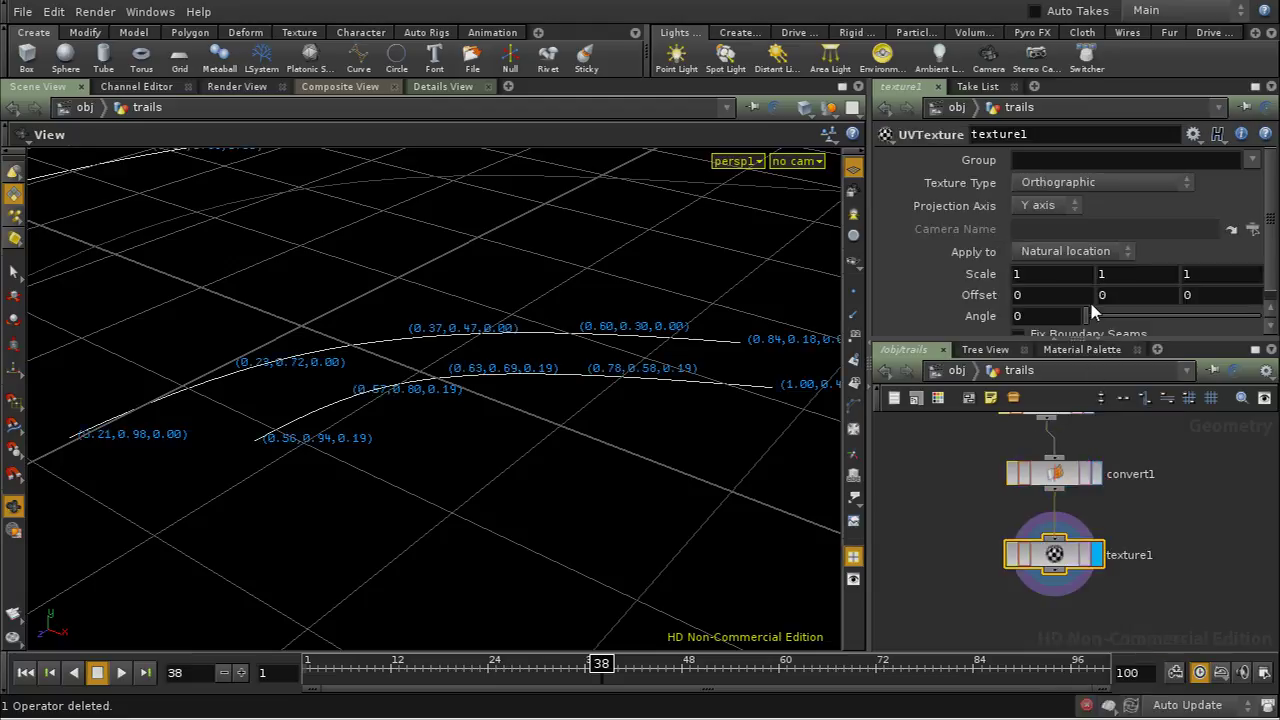
left_click(1073, 252)
left_click(1060, 288)
left_click(1070, 184)
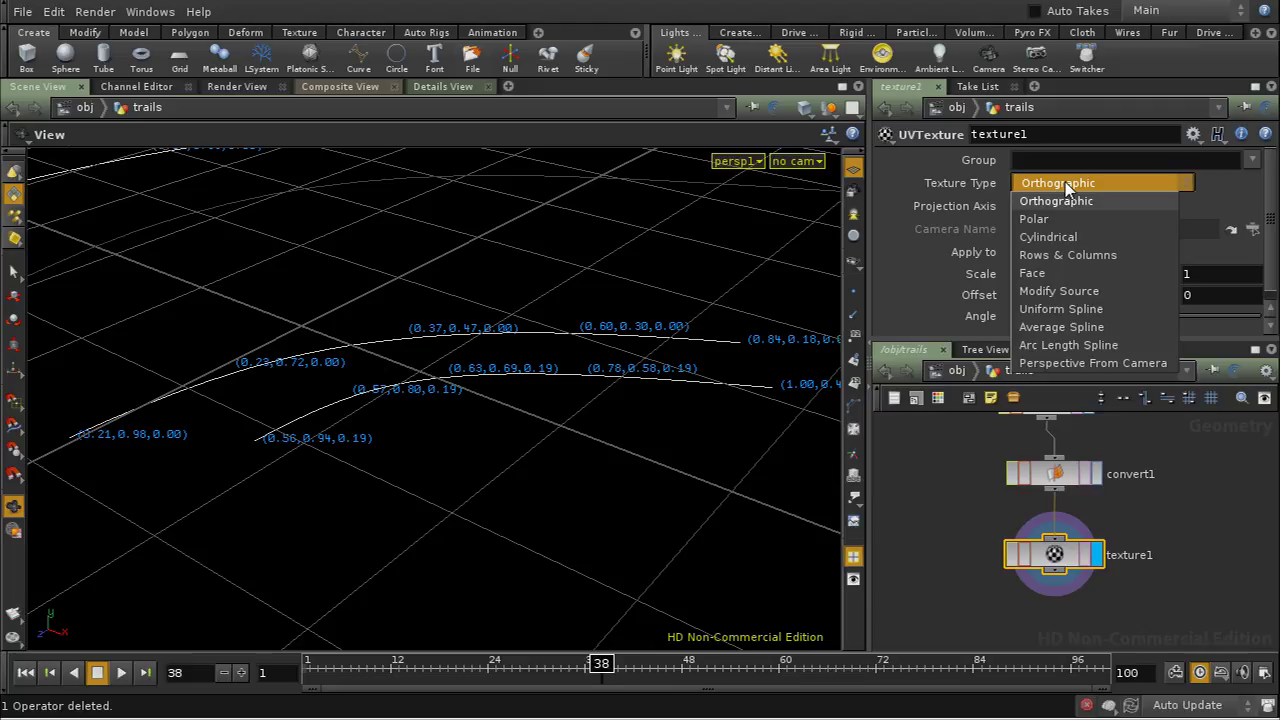
left_click(1083, 311)
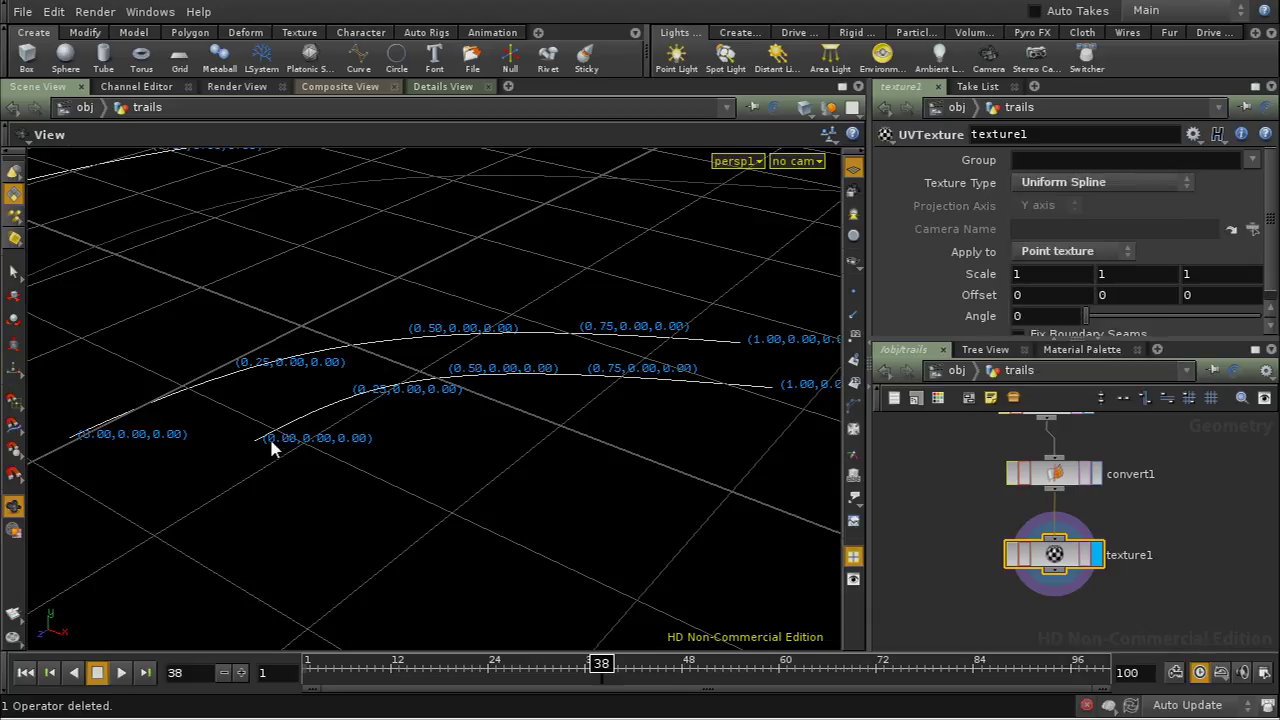
left_click_drag(594, 523, 617, 414)
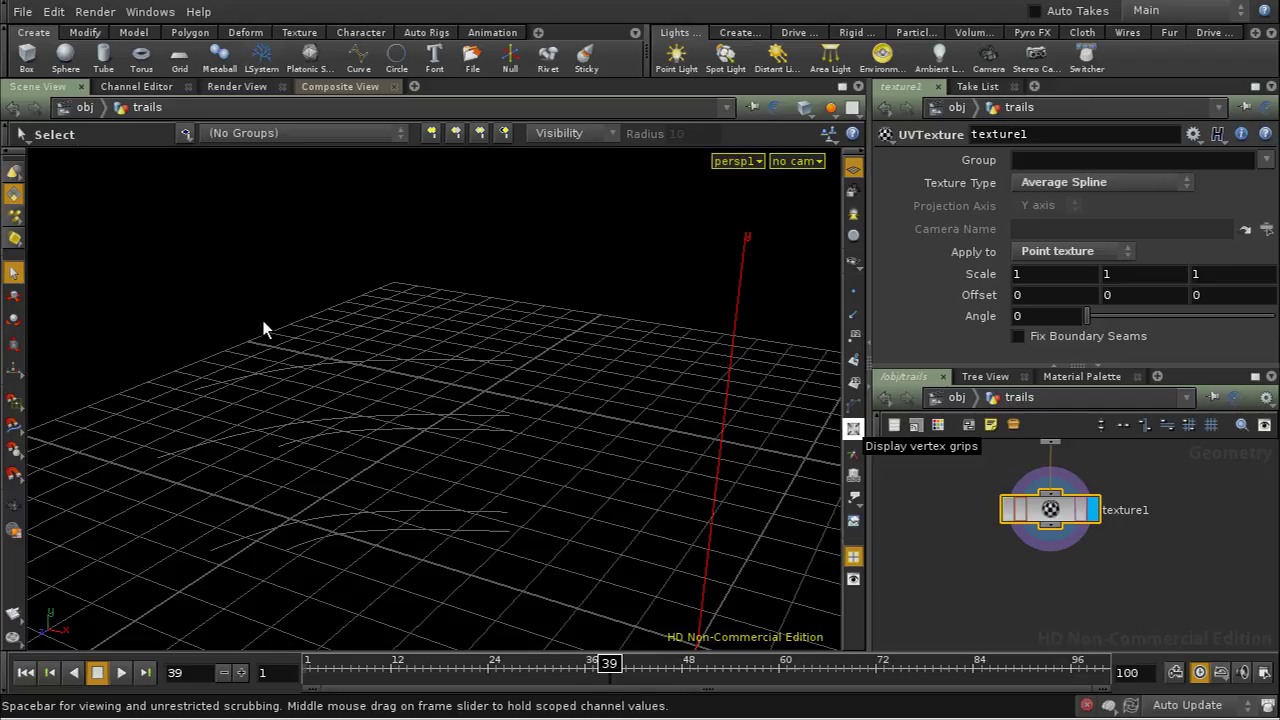
Step: Add an AttribCreate node below texture1 and rename it create_width
left_click(938, 424)
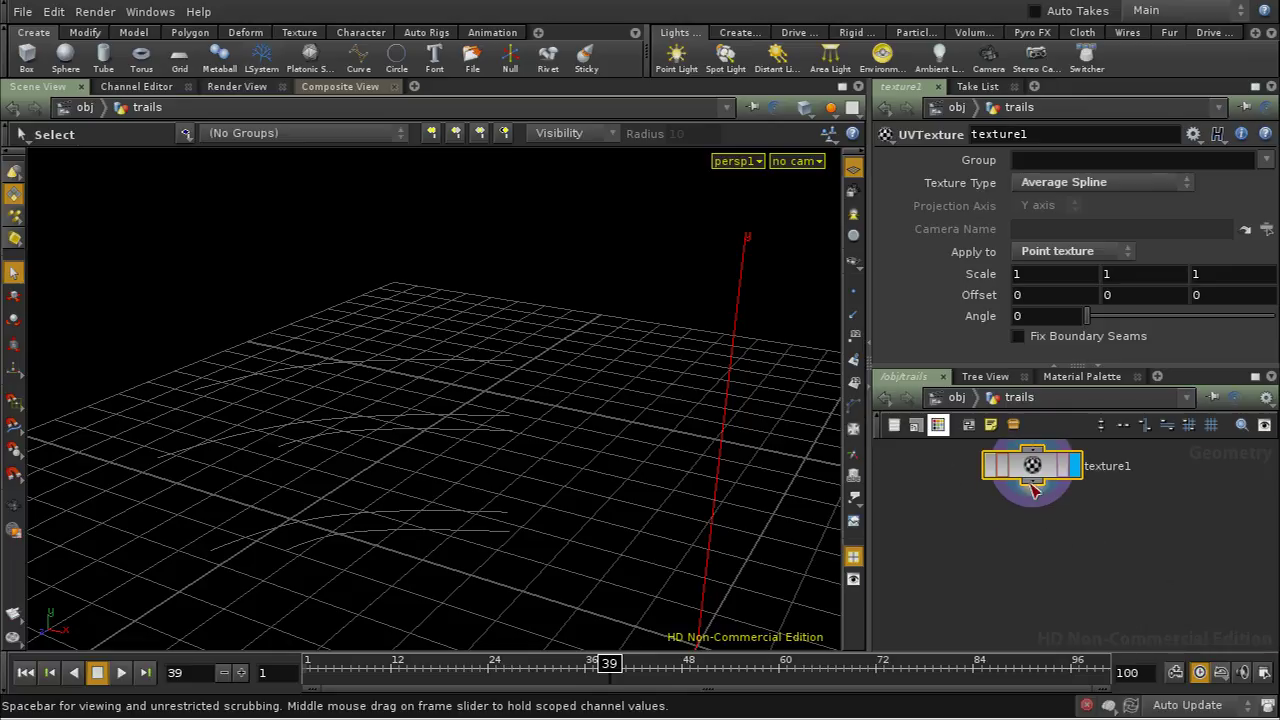
key("Tab")
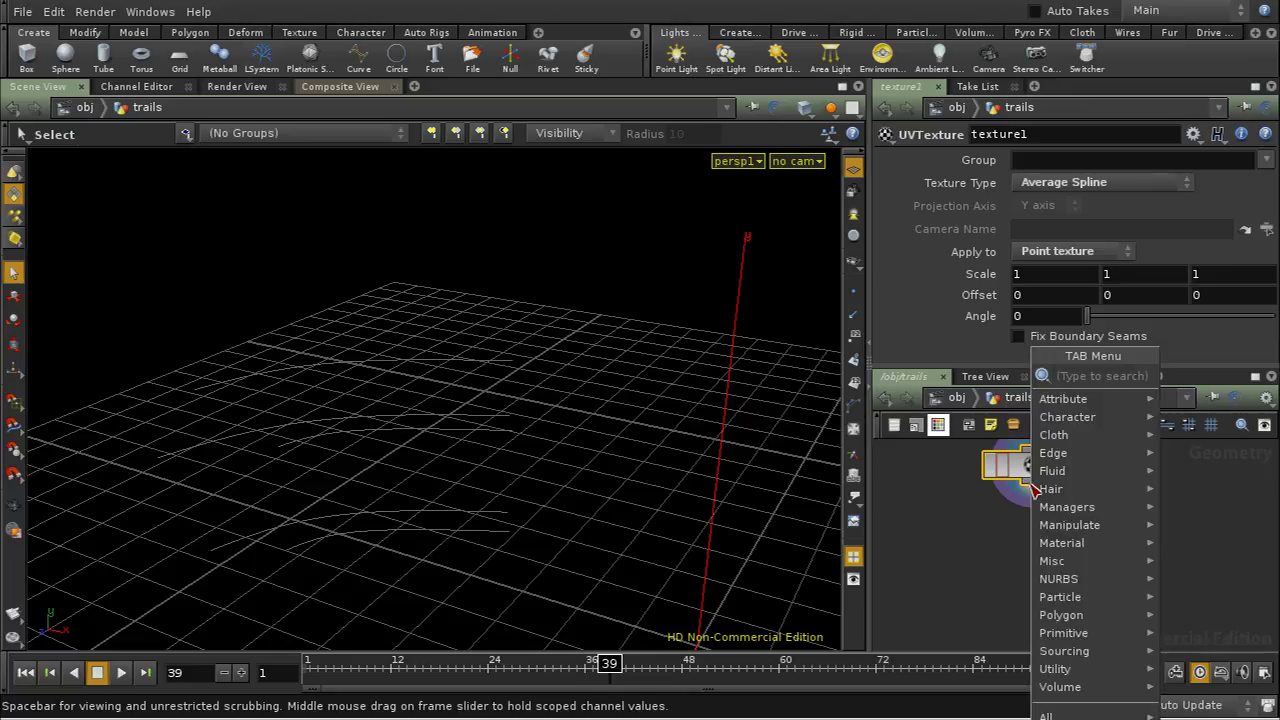
type("Add")
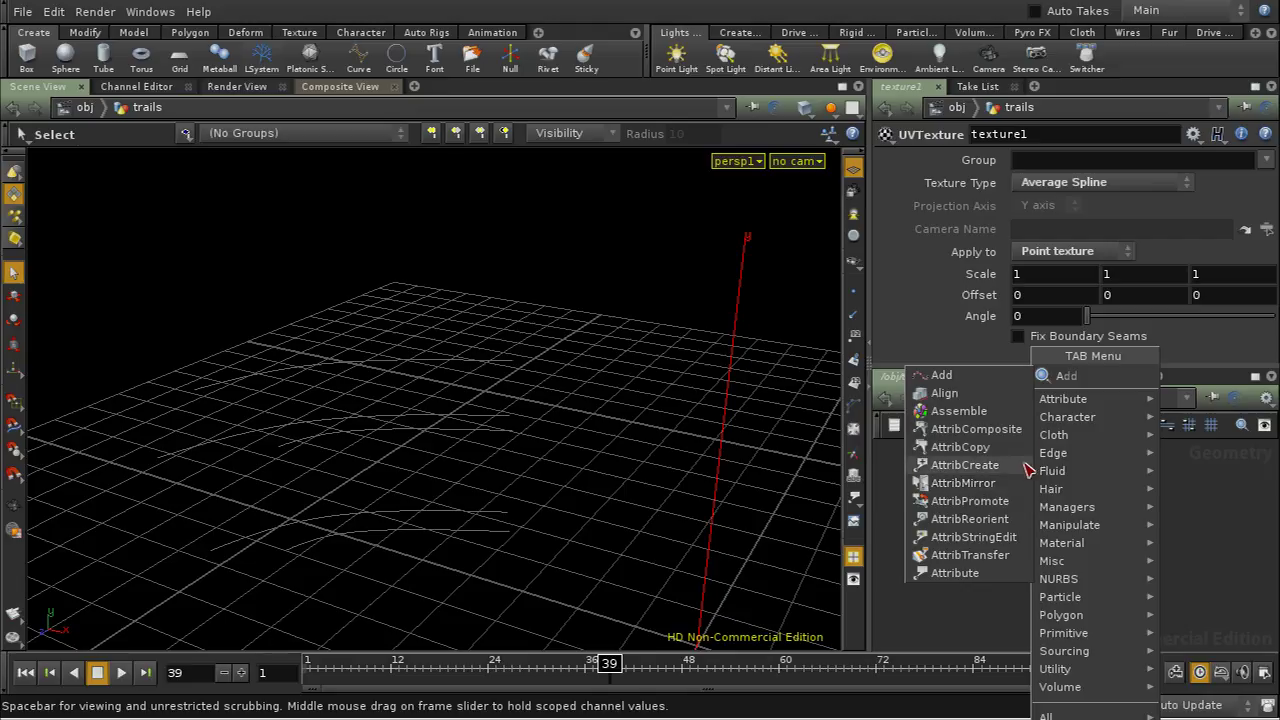
left_click(1025, 466)
left_click(1036, 540)
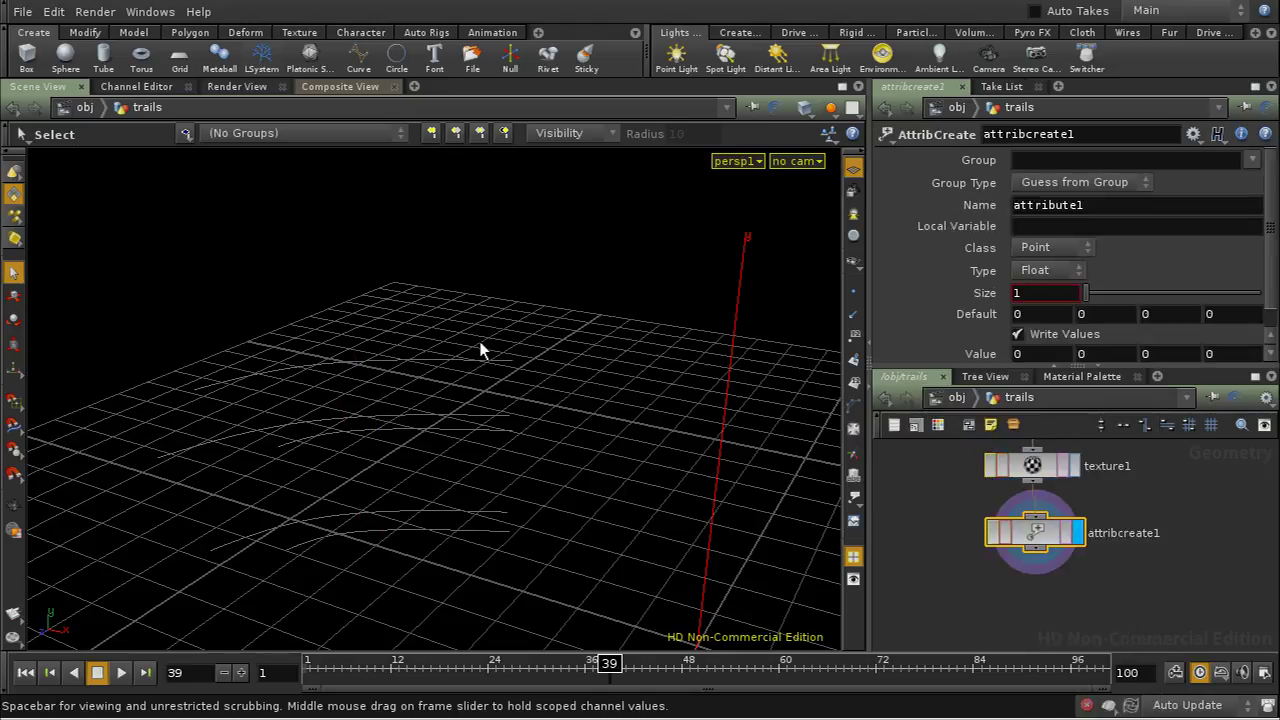
double_click(1070, 134)
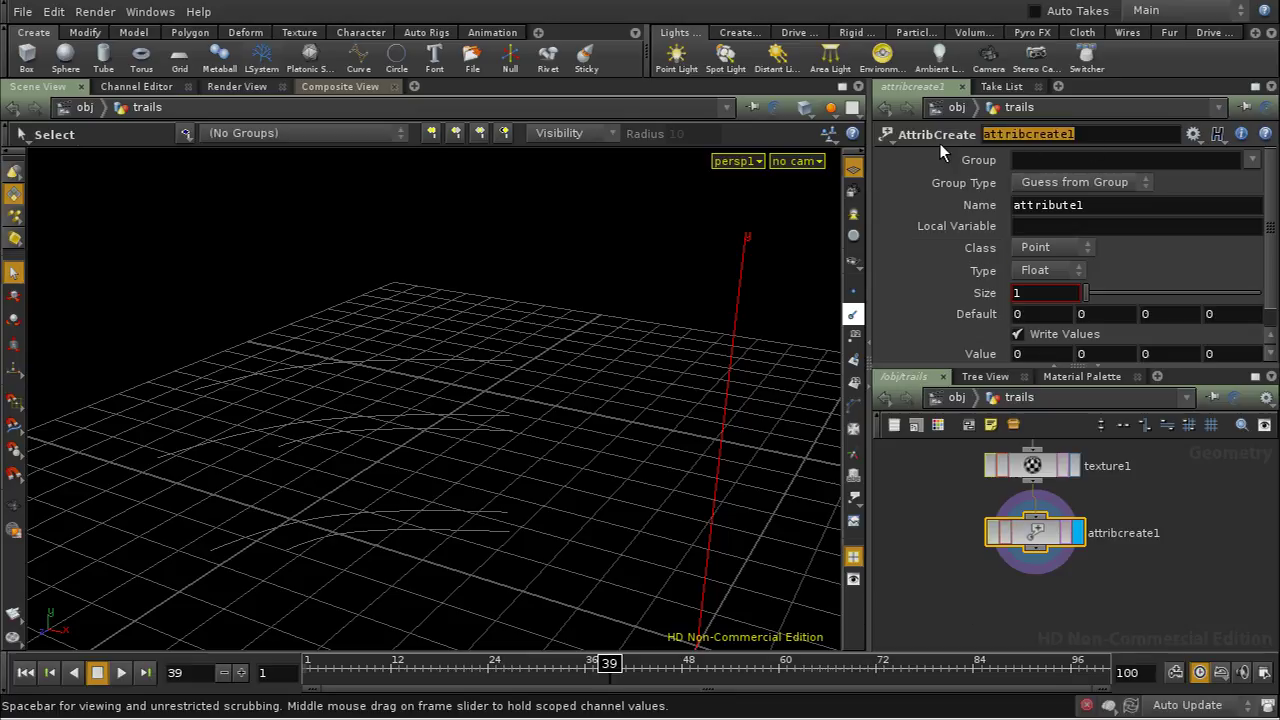
type("create_wid")
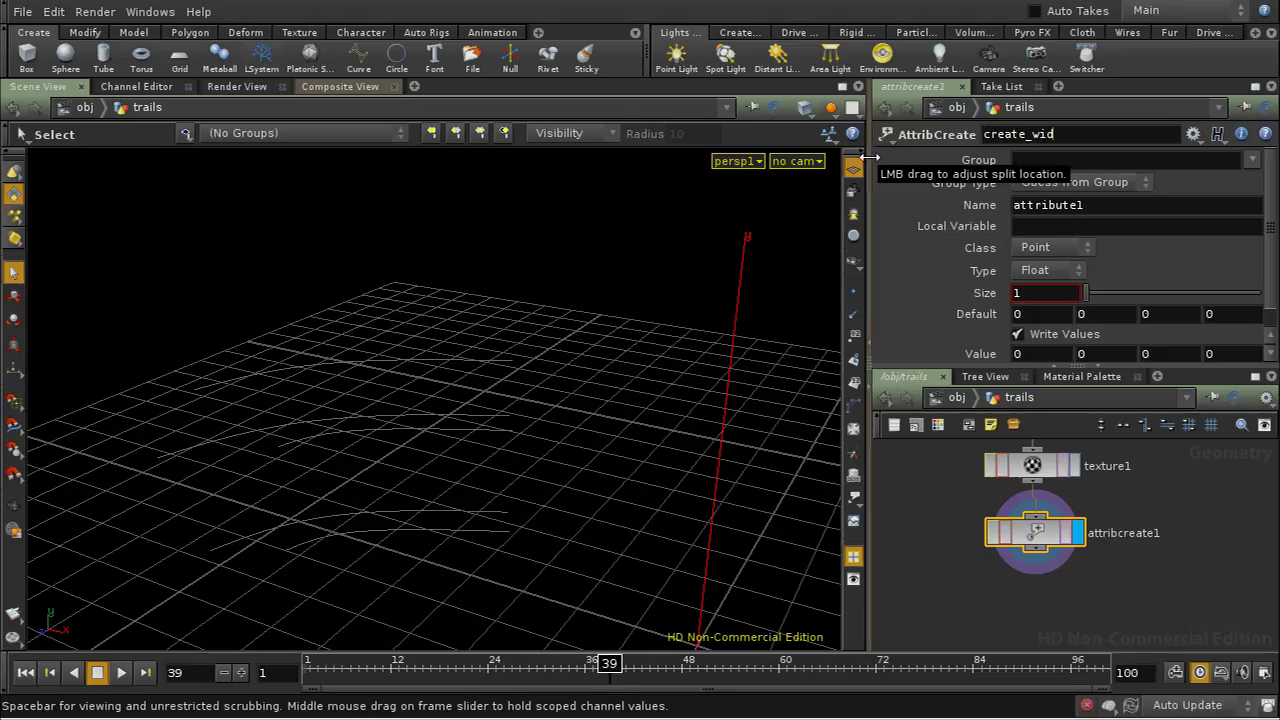
type("th")
key("Tab")
Step: Set create_width's attribute Name to width, a point float attribute, and open the gear menu
type("wi")
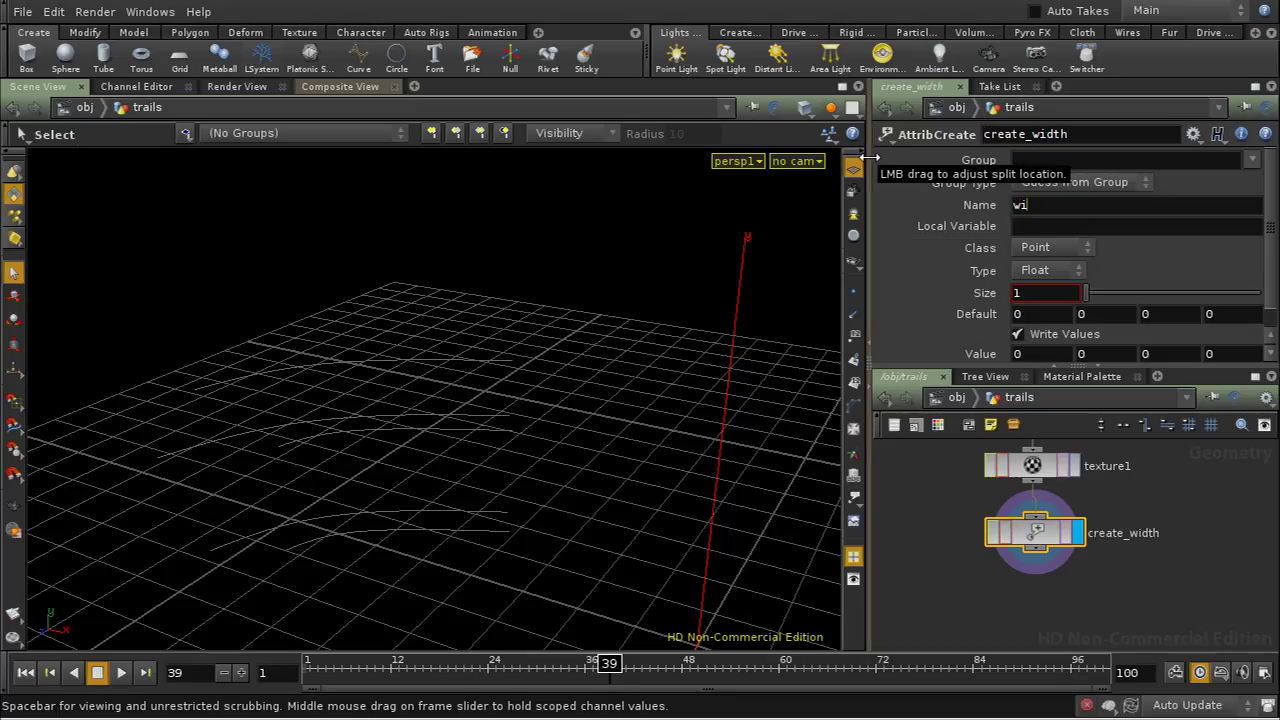
key("Tab")
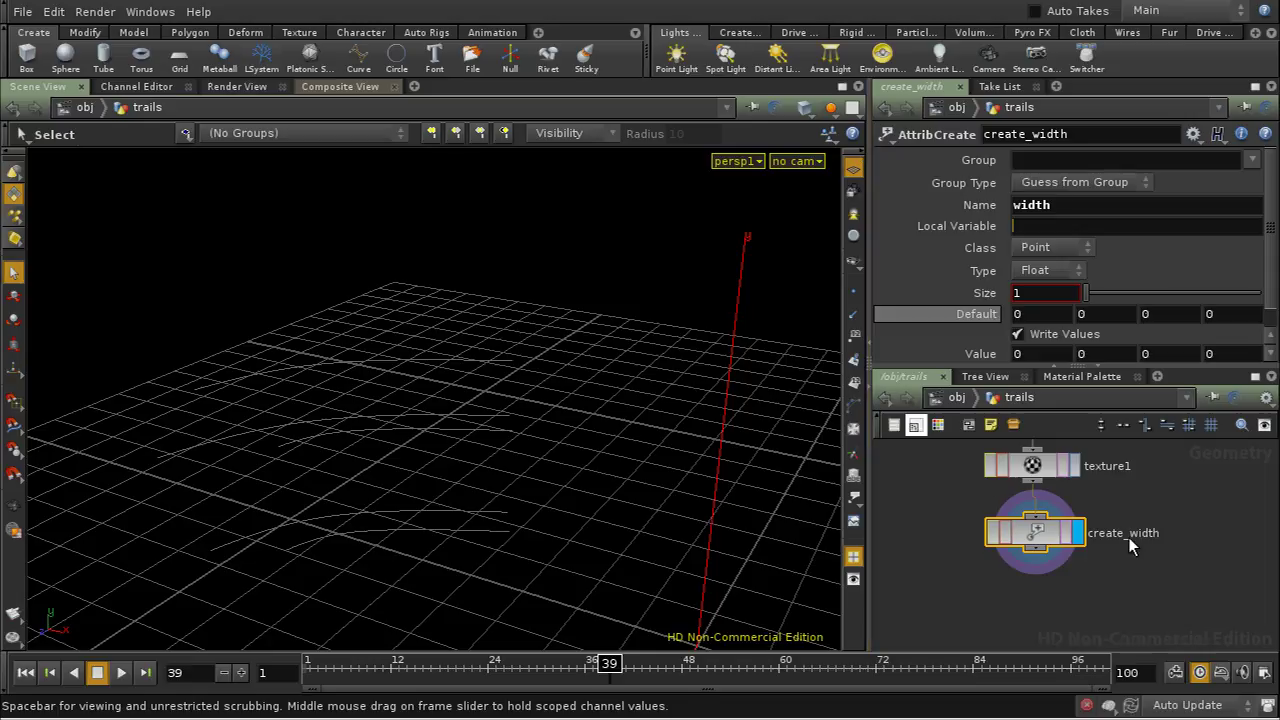
middle_click_drag(1128, 537, 1135, 580)
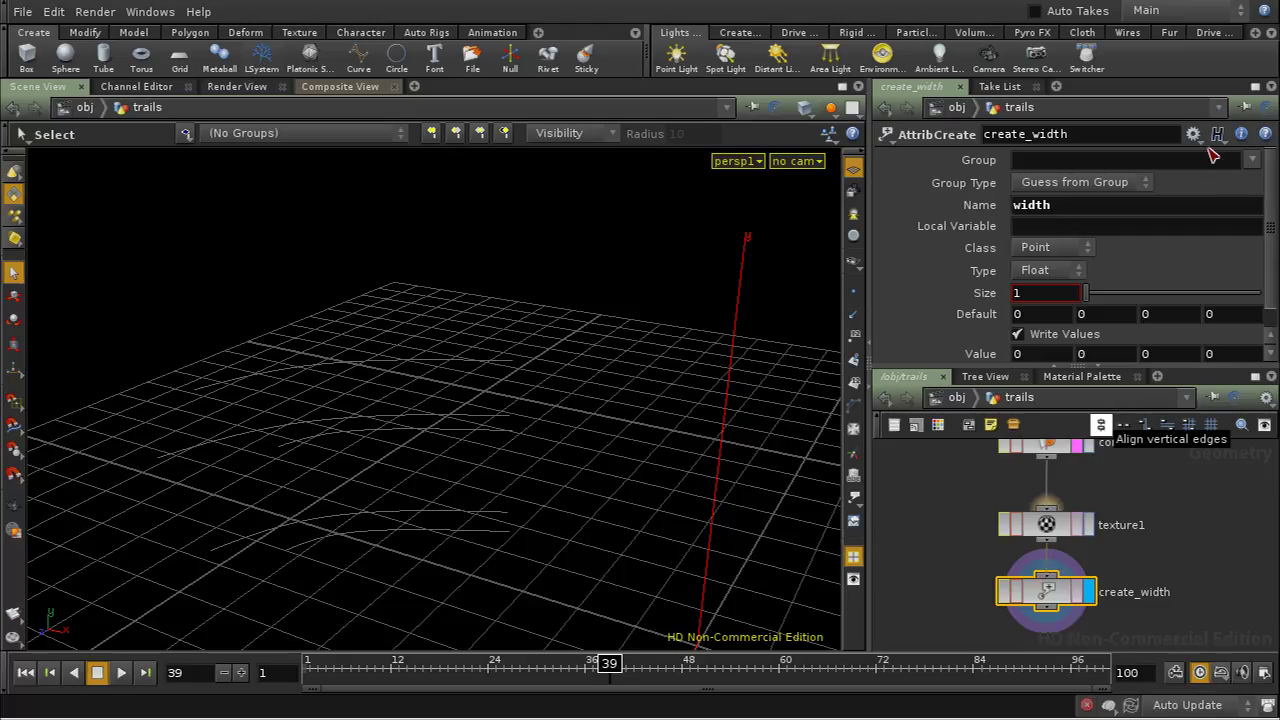
scroll(1124, 258, "down", 1)
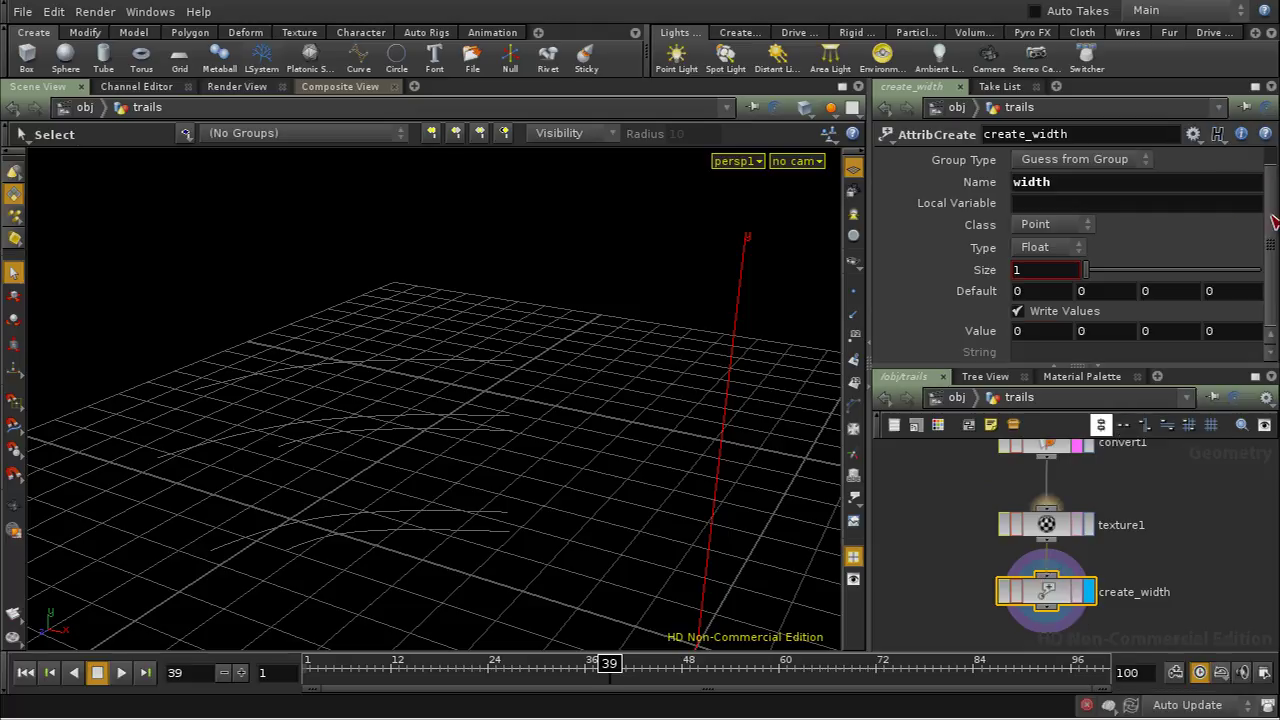
scroll(1124, 258, "up", 1)
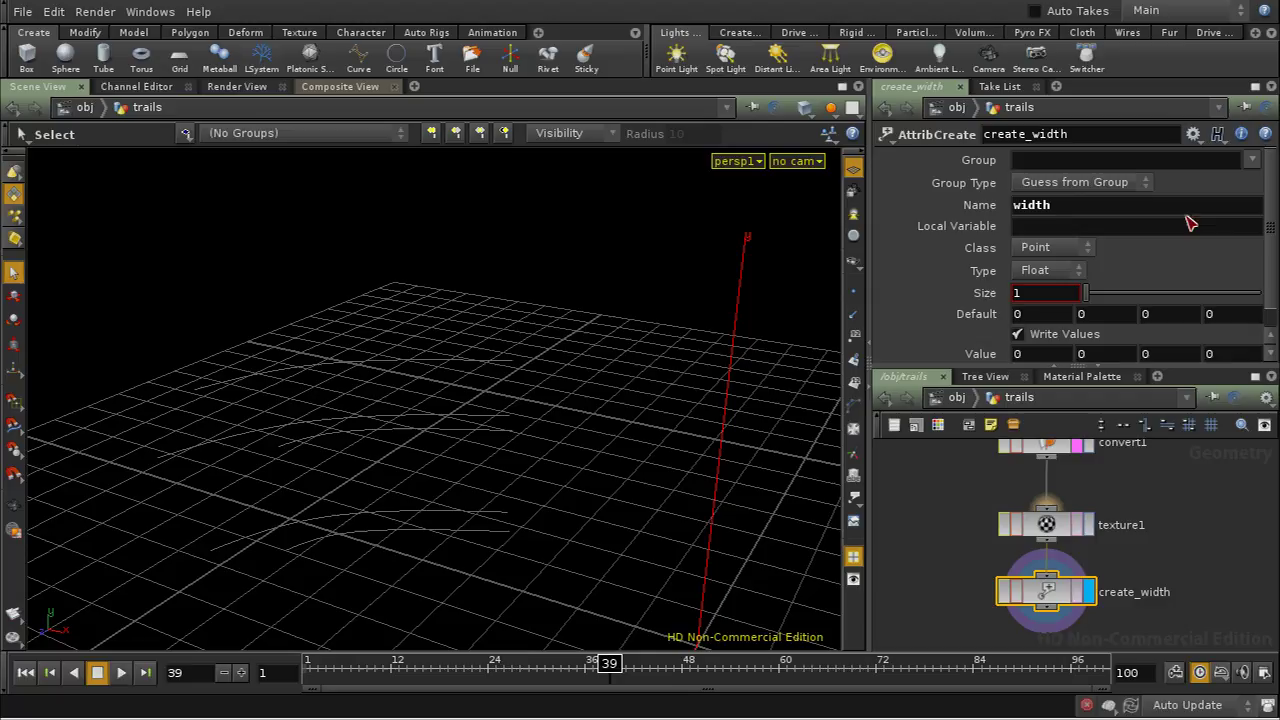
left_click(1193, 134)
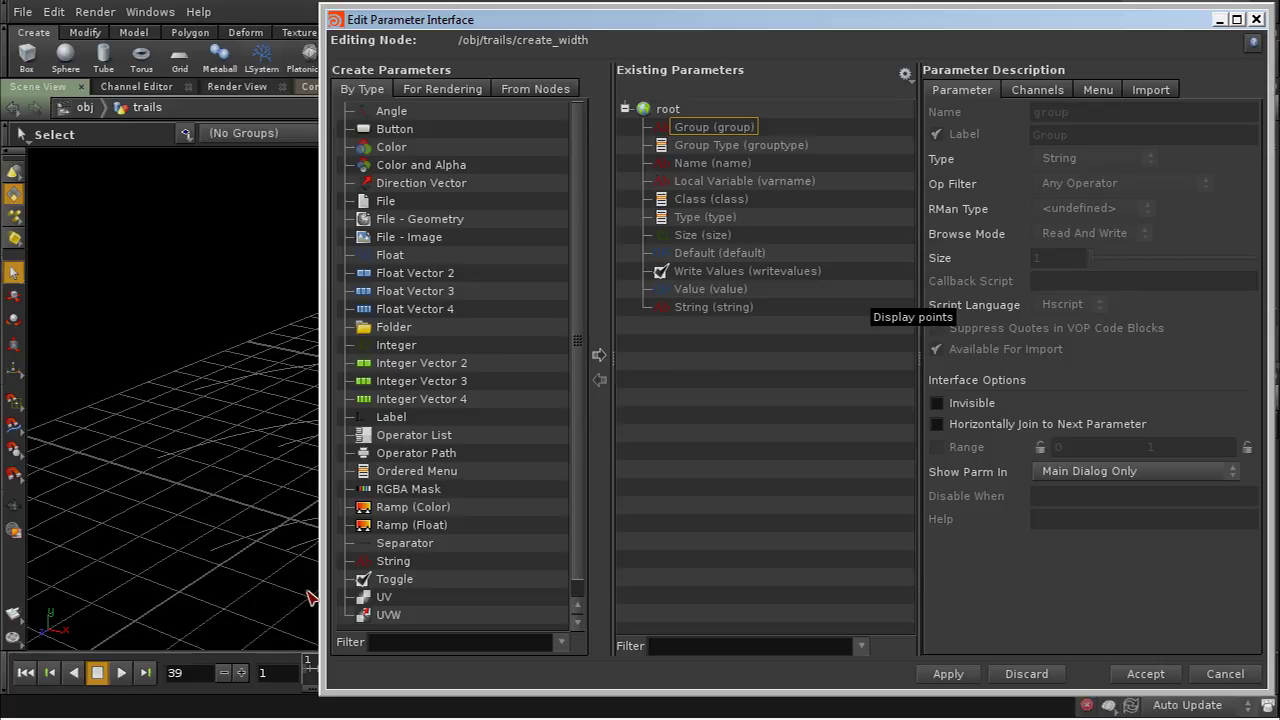
Step: Drag a Ramp (Float) and a Float parameter into create_width's Existing Parameters list
left_click(428, 528)
left_click(428, 528)
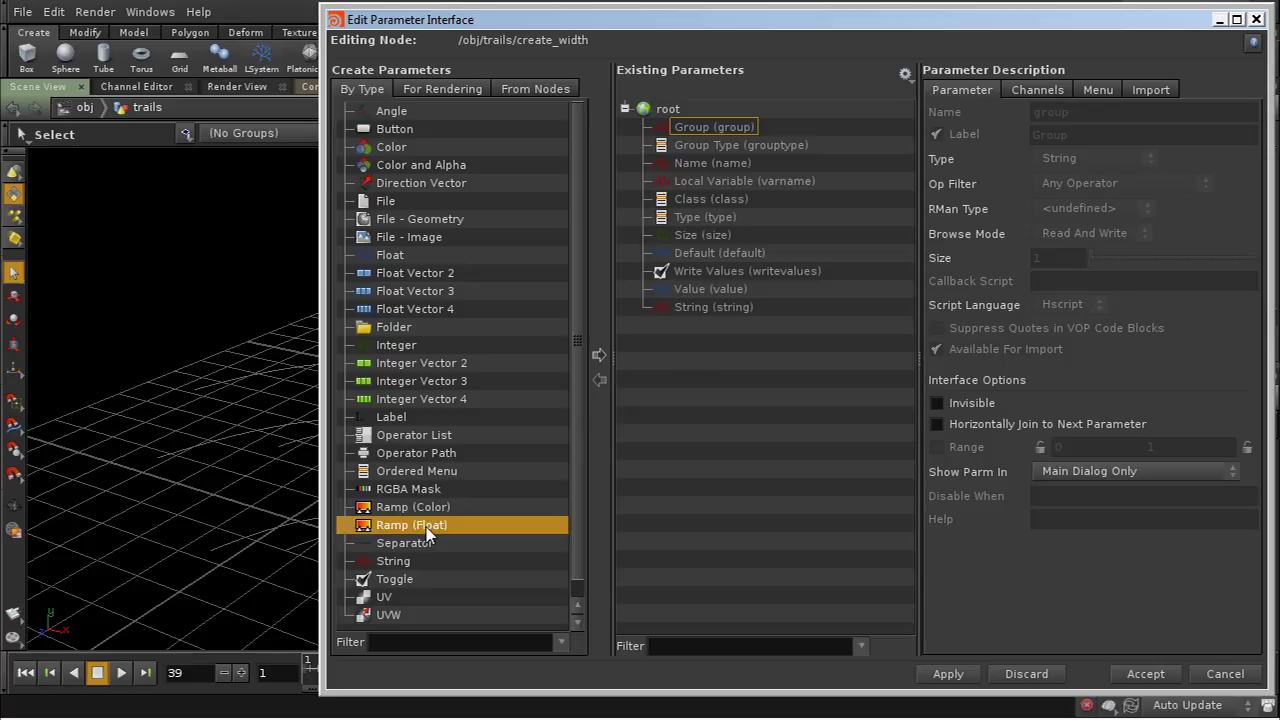
left_click_drag(403, 527, 694, 334)
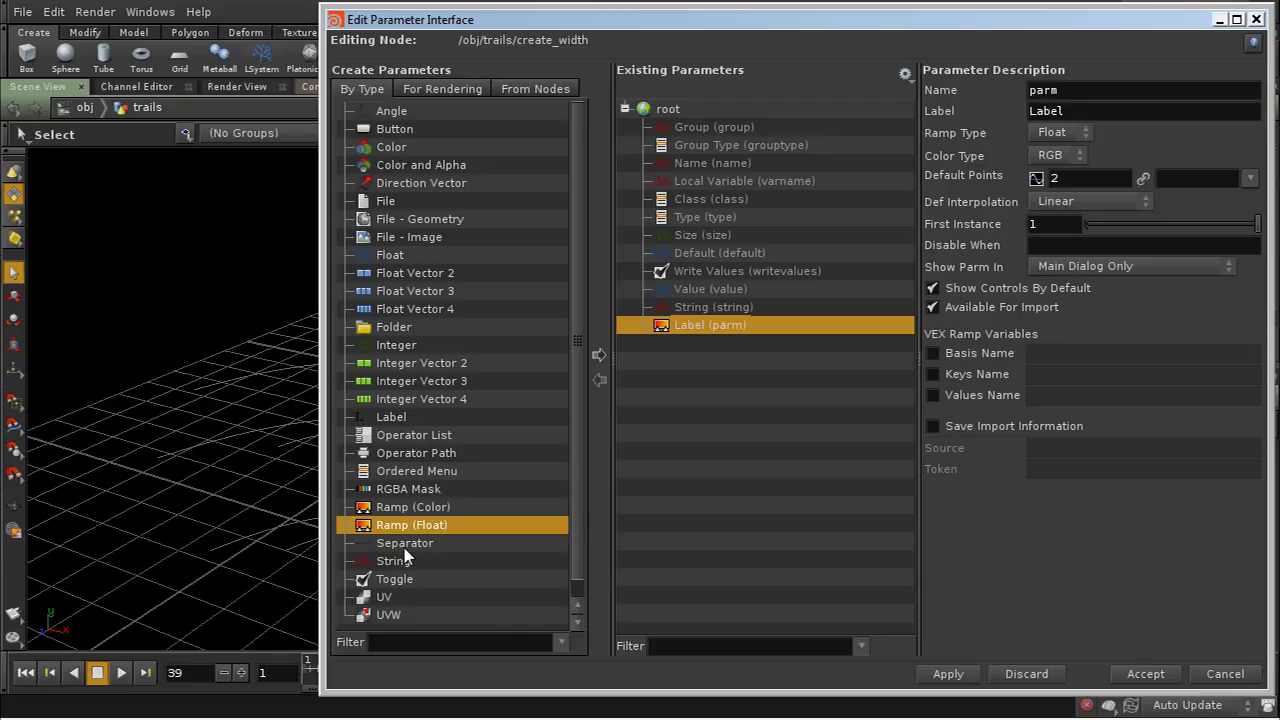
left_click_drag(390, 256, 697, 334)
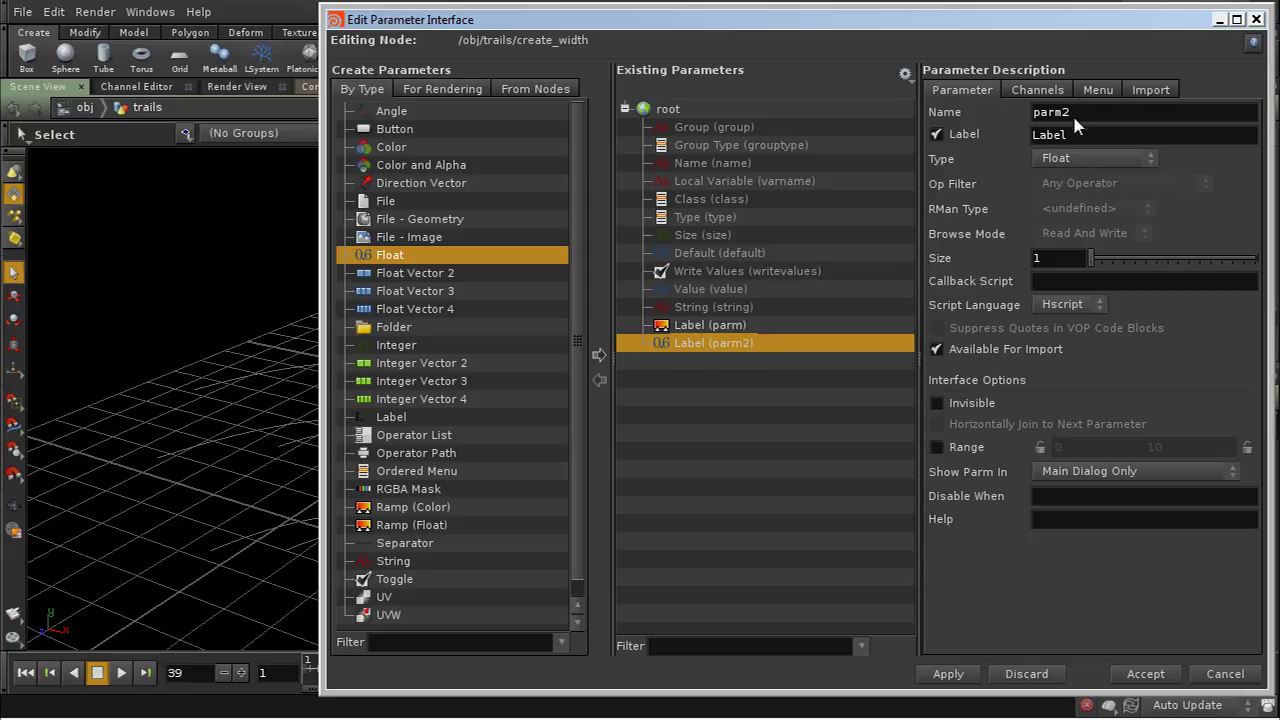
Step: Name the ramp parameter widthprofile with the label Width Profile
left_click(800, 327)
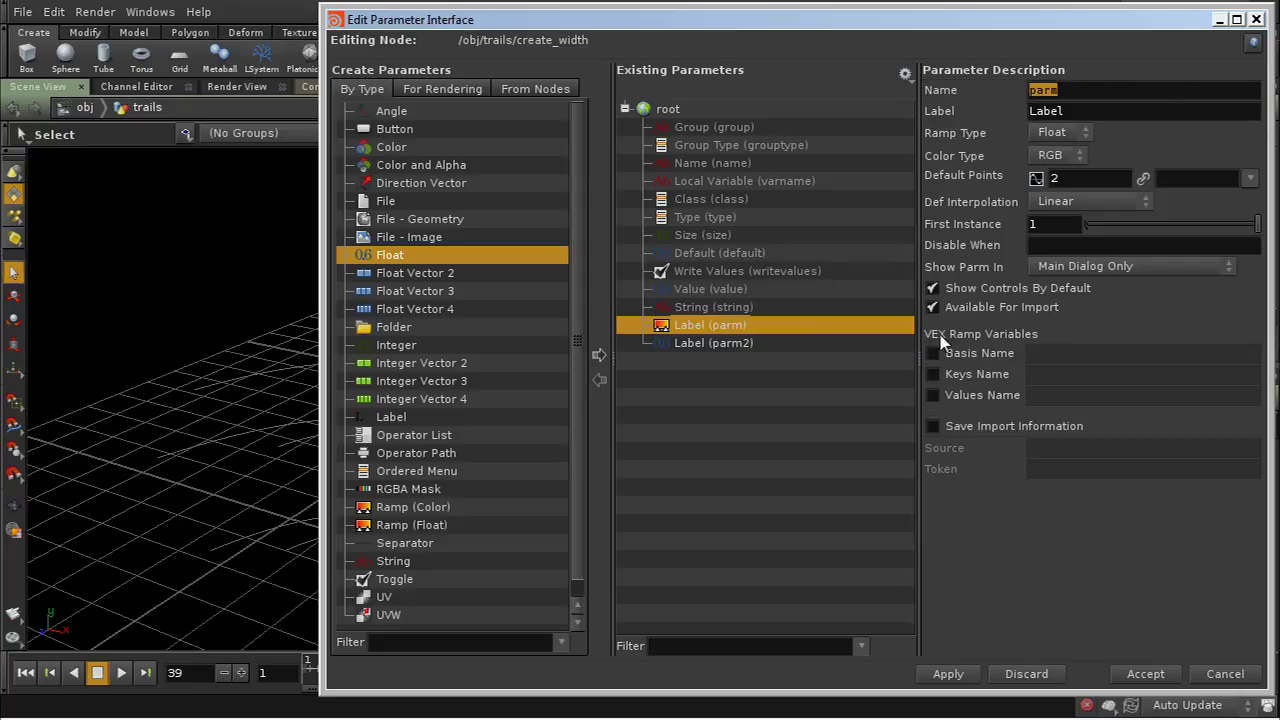
type("widthprofile")
key("Tab")
type("Width ")
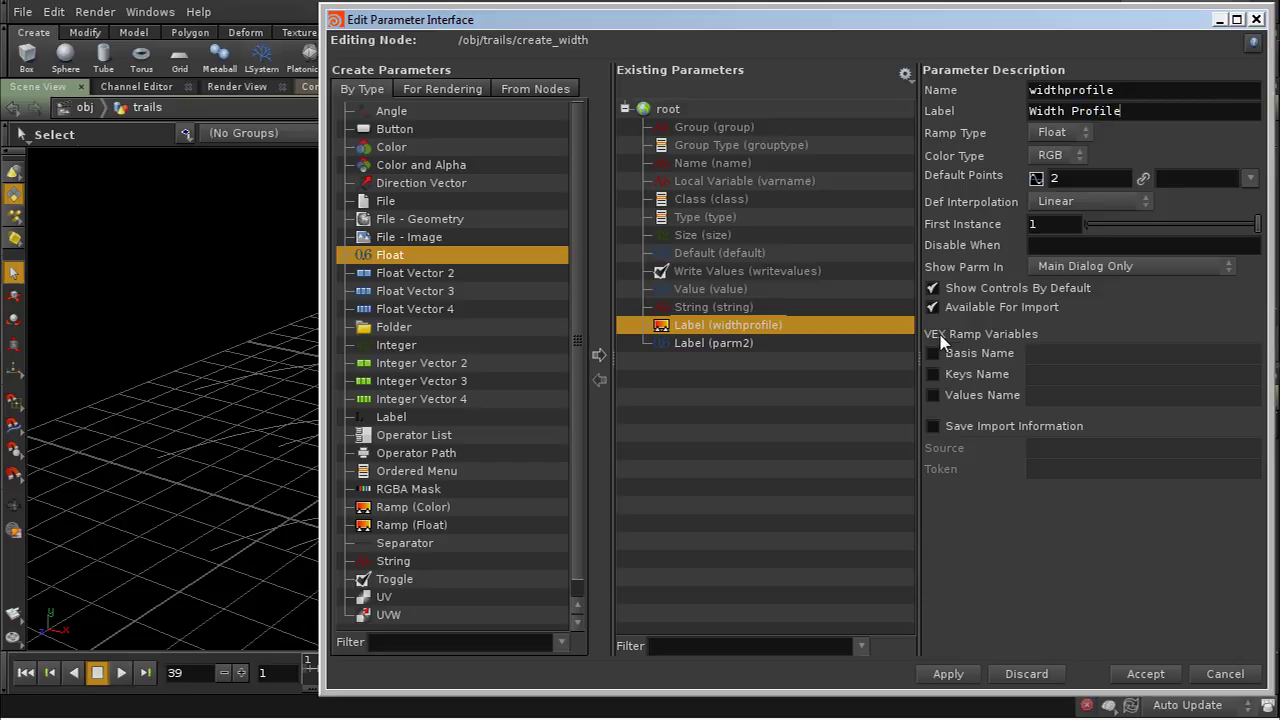
type("Profile")
Step: Name the float parameter widthmult labelled Width Multiplier, default 1, and accept the interface changes
left_click(661, 343)
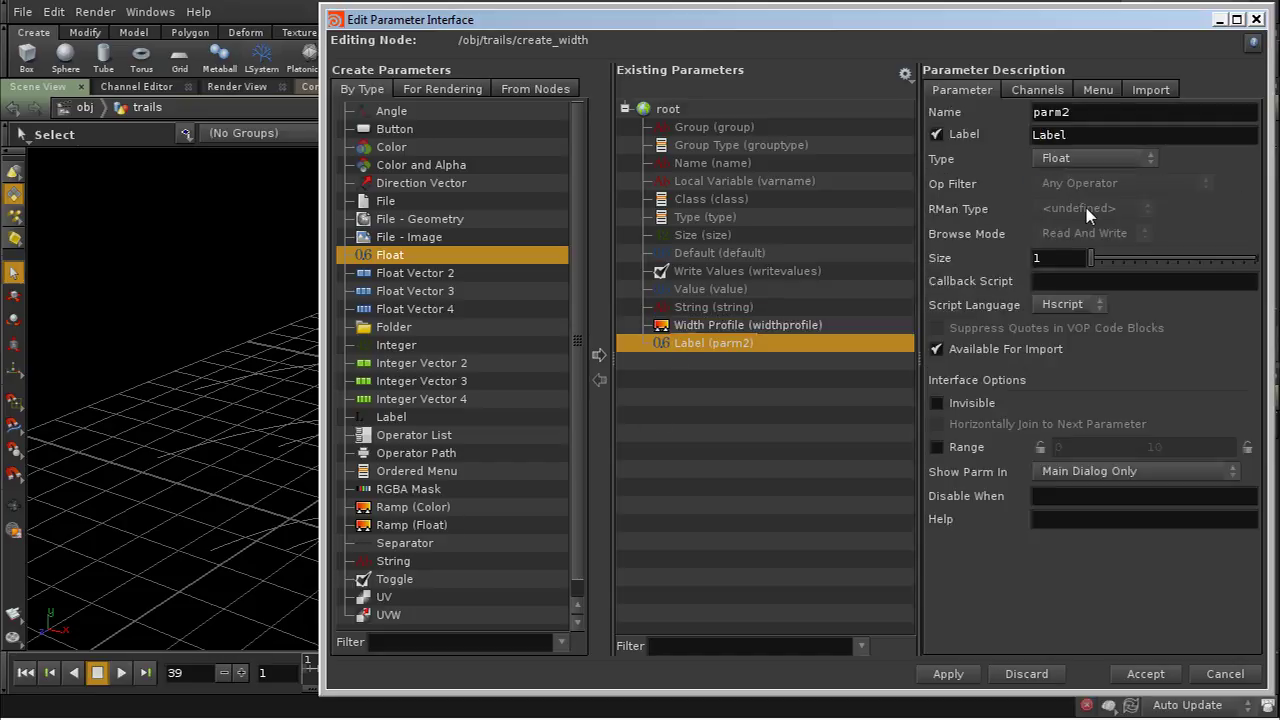
double_click(1078, 113)
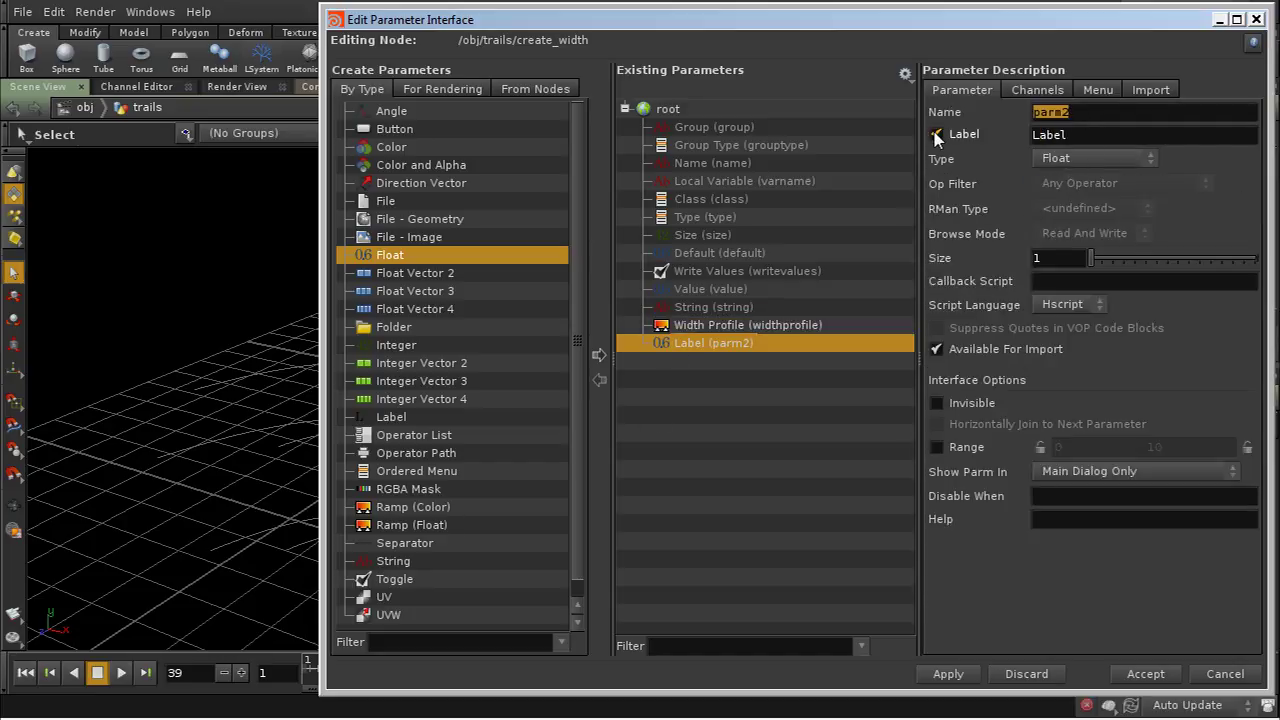
type("idthmult")
key("Tab")
type("Width")
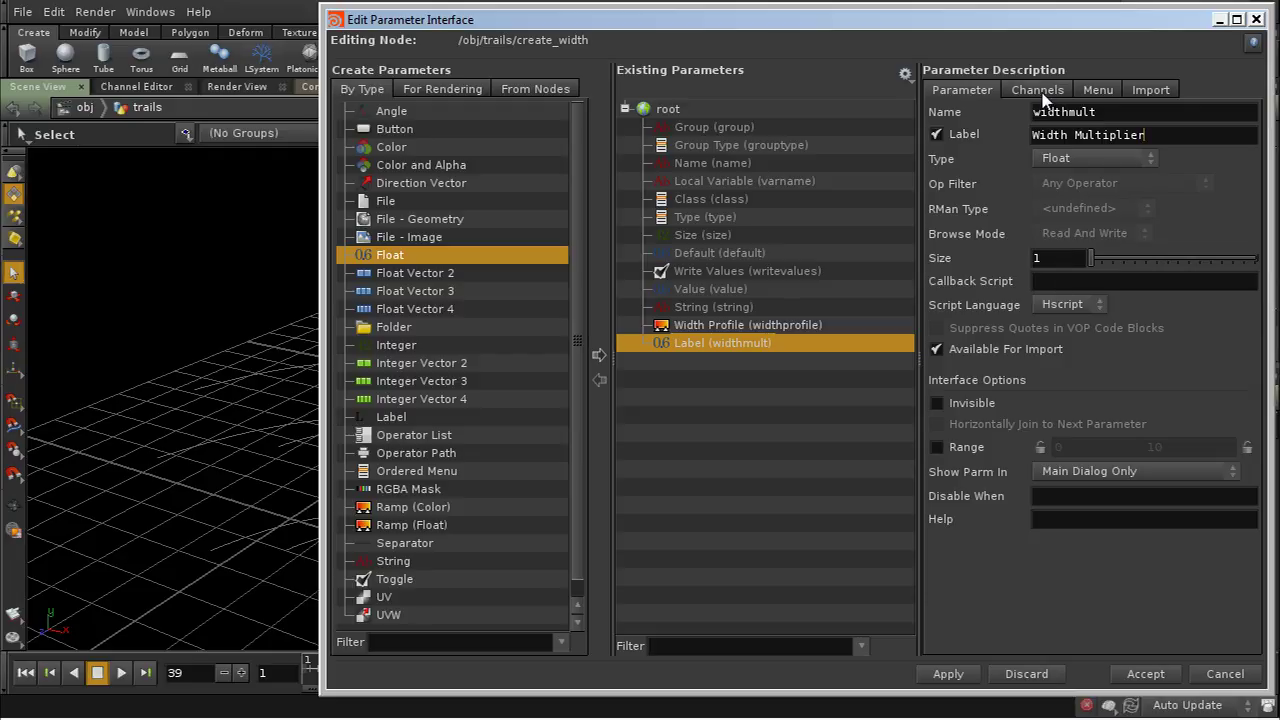
left_click(1040, 92)
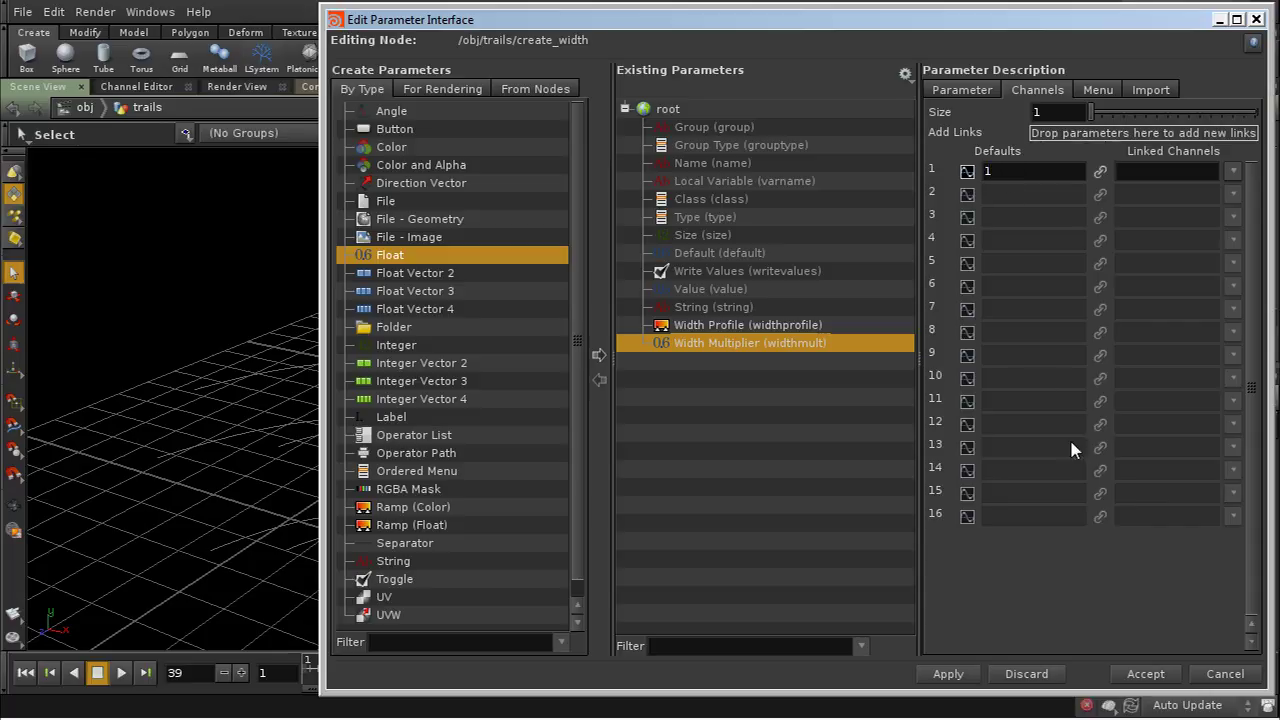
left_click(1145, 674)
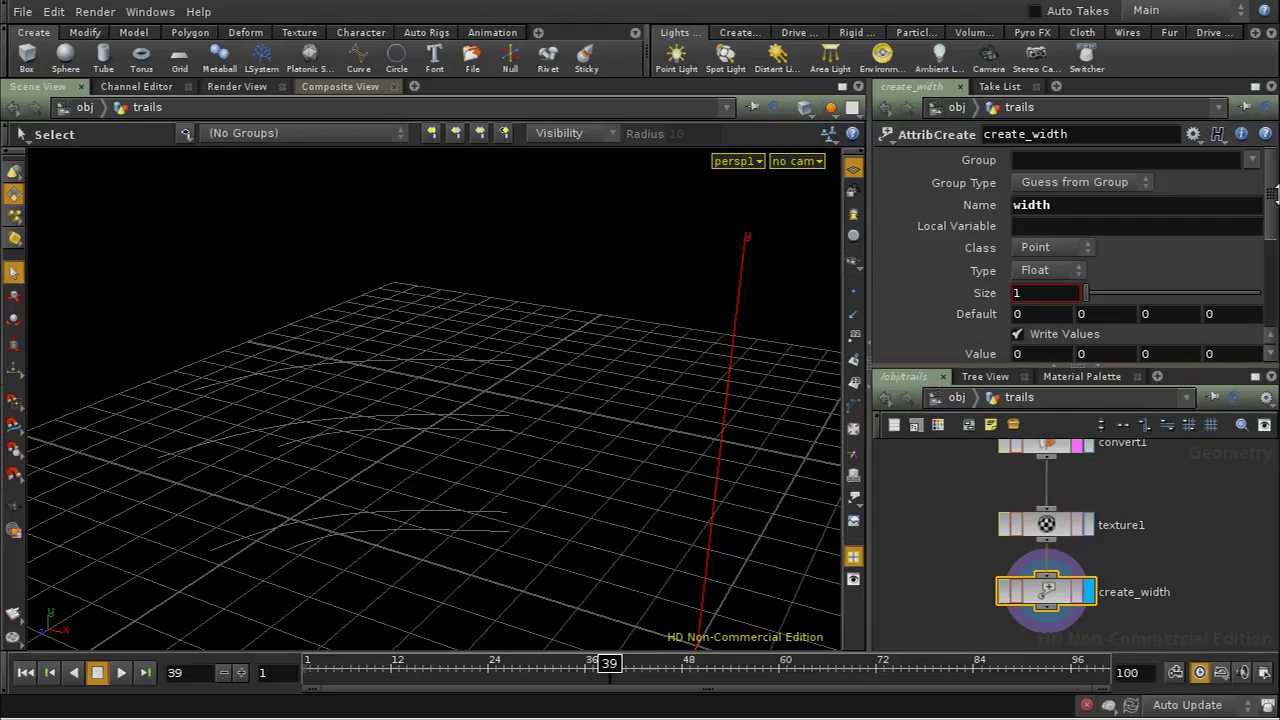
Step: Add a Width Profile ramp point at position 0.407407 with value 0.75 and review create_width's parameters
left_click_drag(1273, 192, 1270, 288)
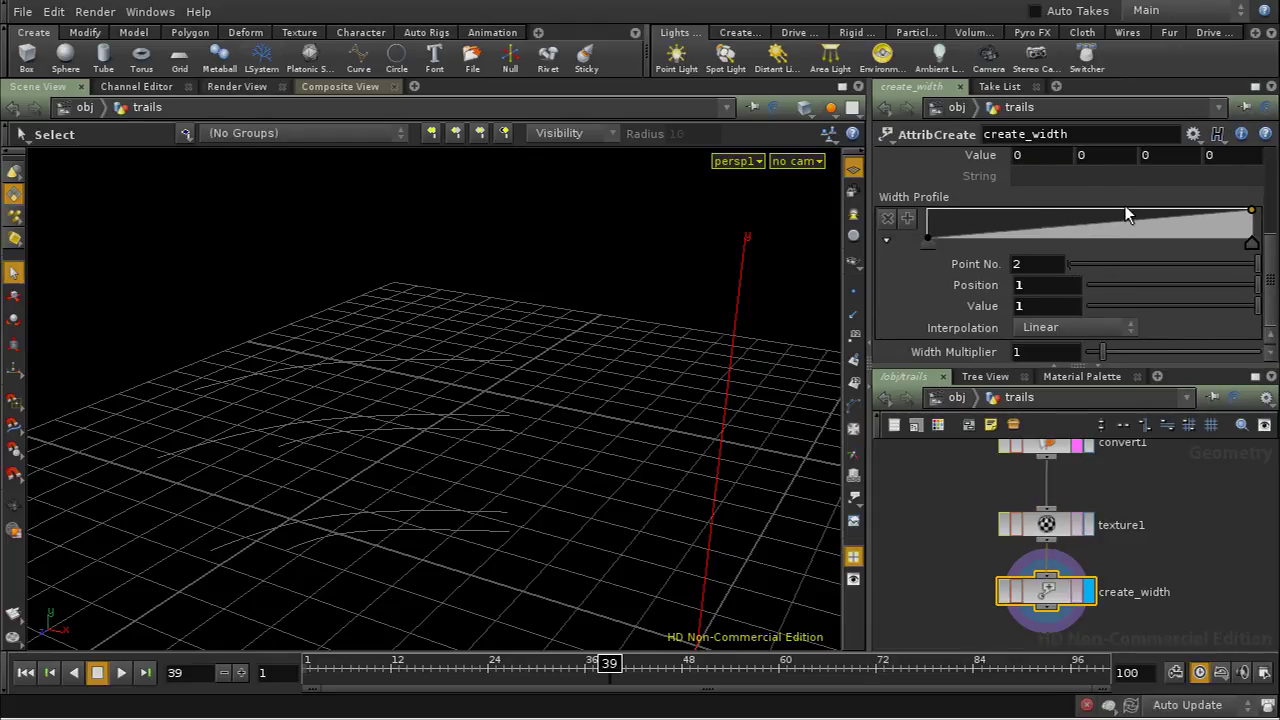
left_click_drag(1059, 229, 1059, 216)
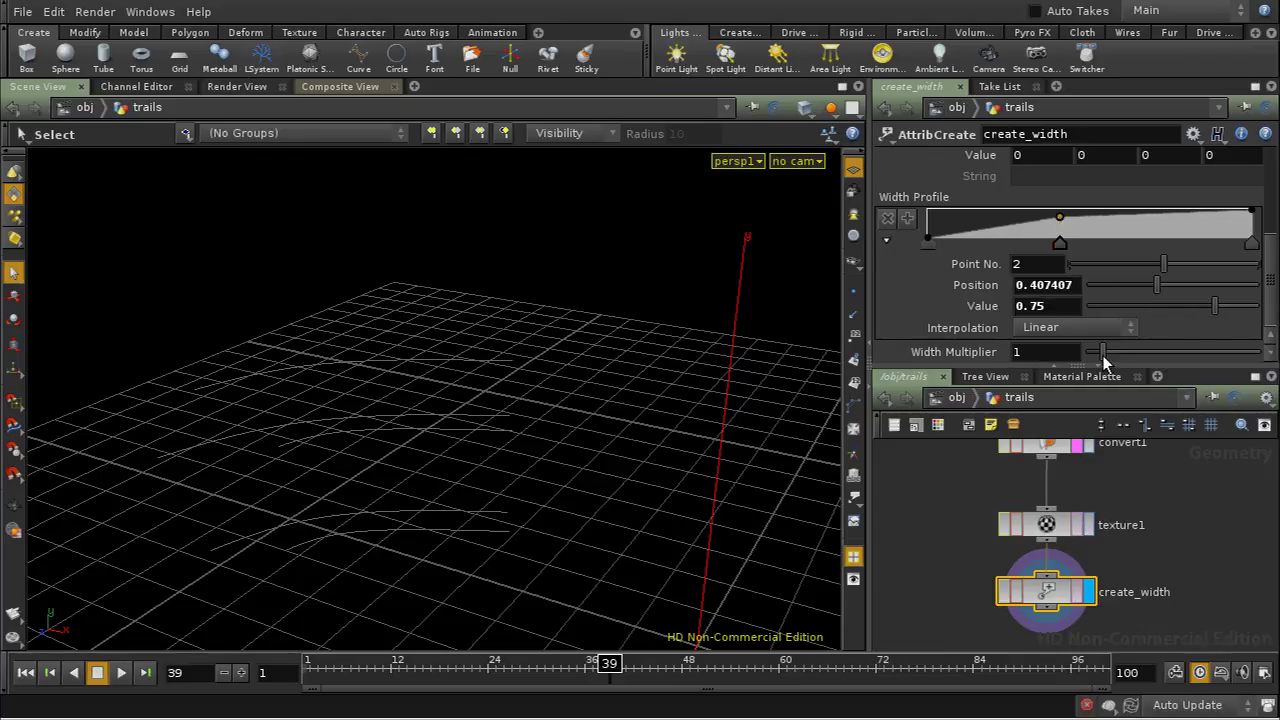
mouse_move(1274, 302)
left_mouse_down()
mouse_move(1272, 238)
mouse_move(1273, 306)
left_mouse_up()
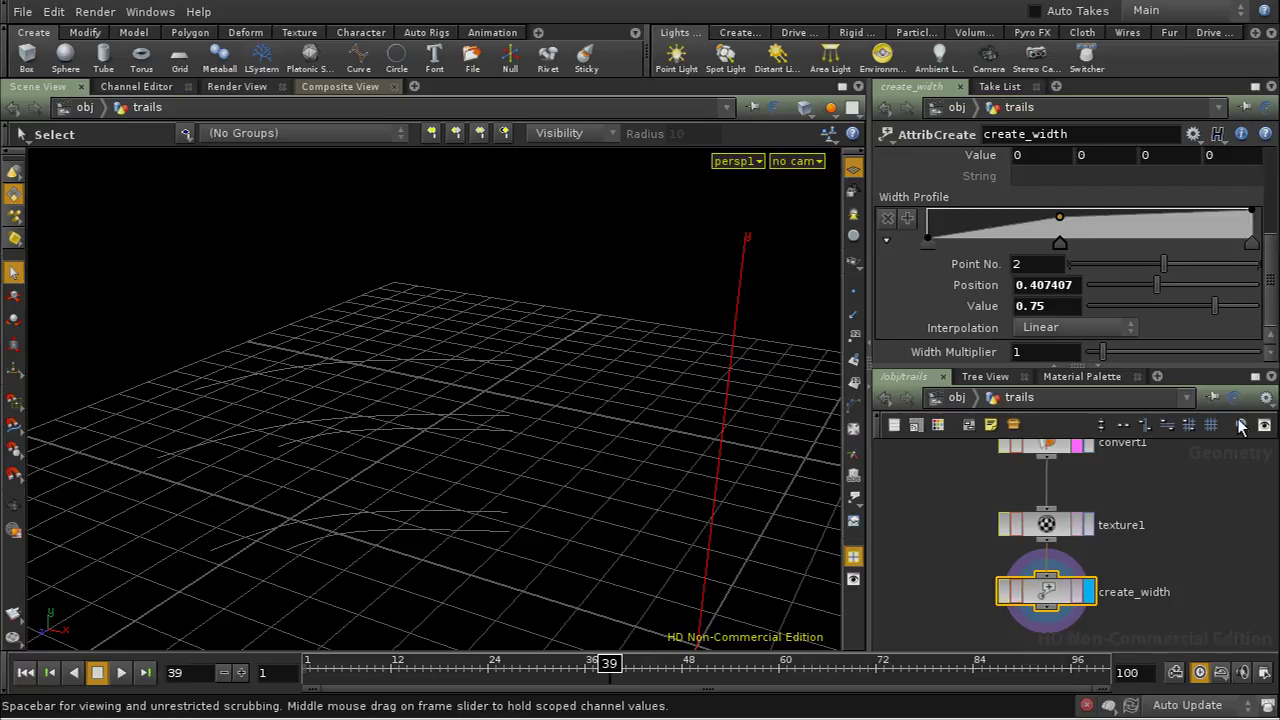
left_click_drag(1270, 280, 1270, 215)
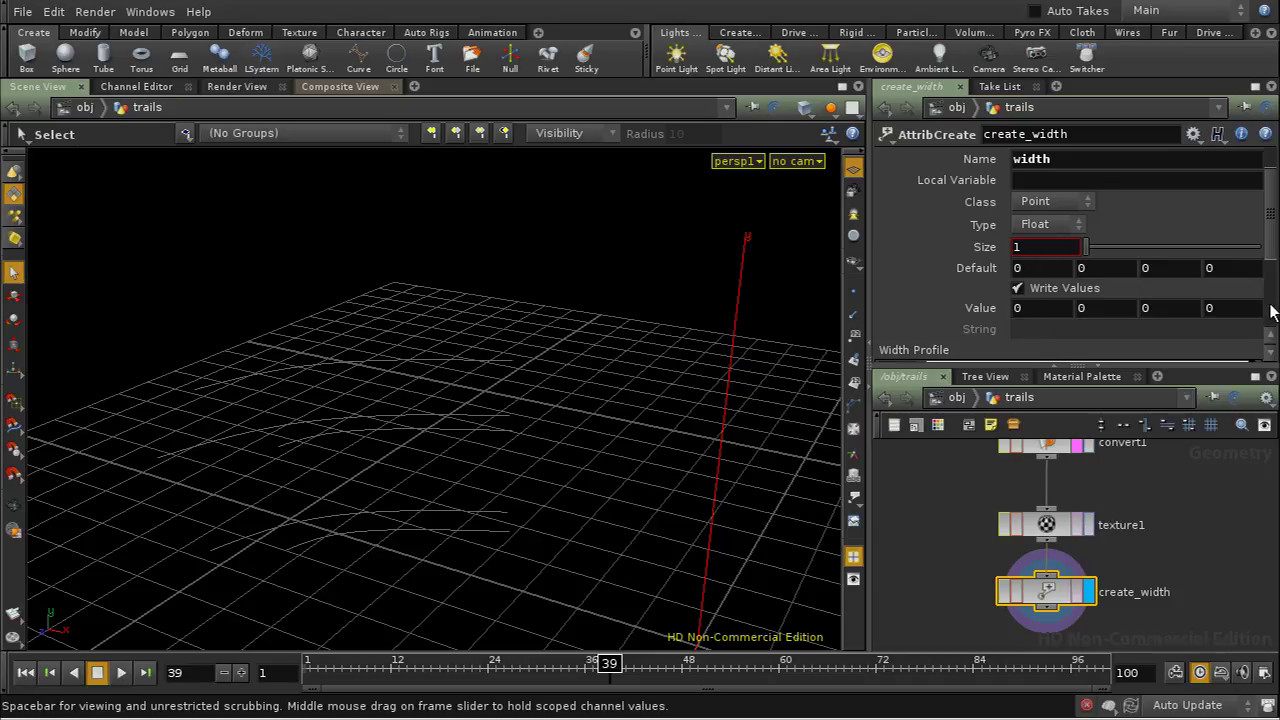
scroll(1044, 293, "down", 1)
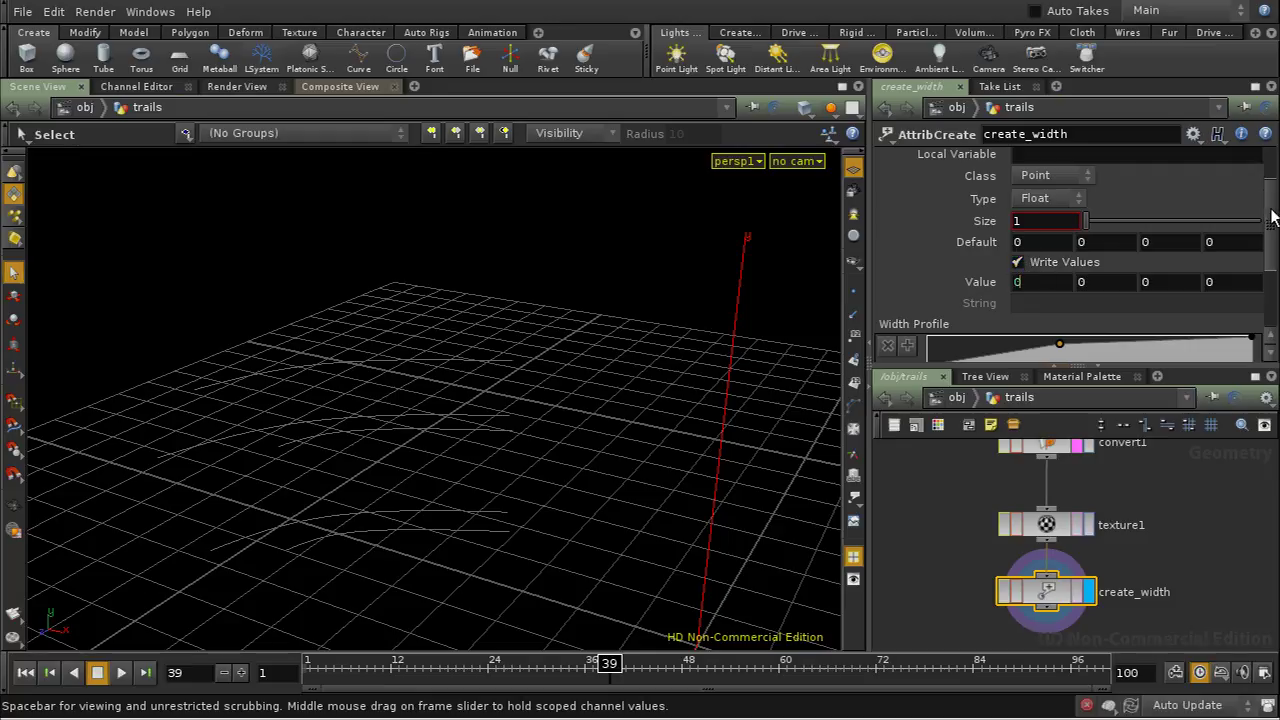
mouse_move(1272, 218)
left_mouse_down()
mouse_move(1272, 236)
mouse_move(1272, 207)
left_mouse_up()
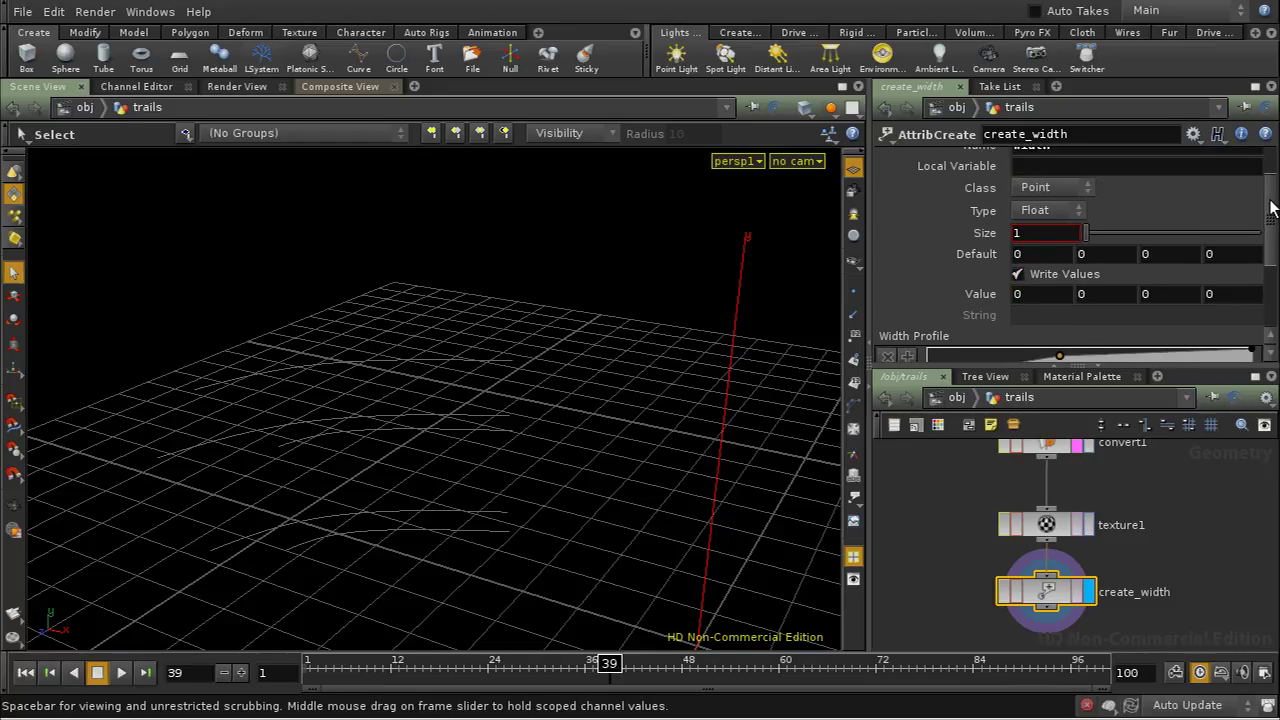
scroll(1270, 207, "up", 2)
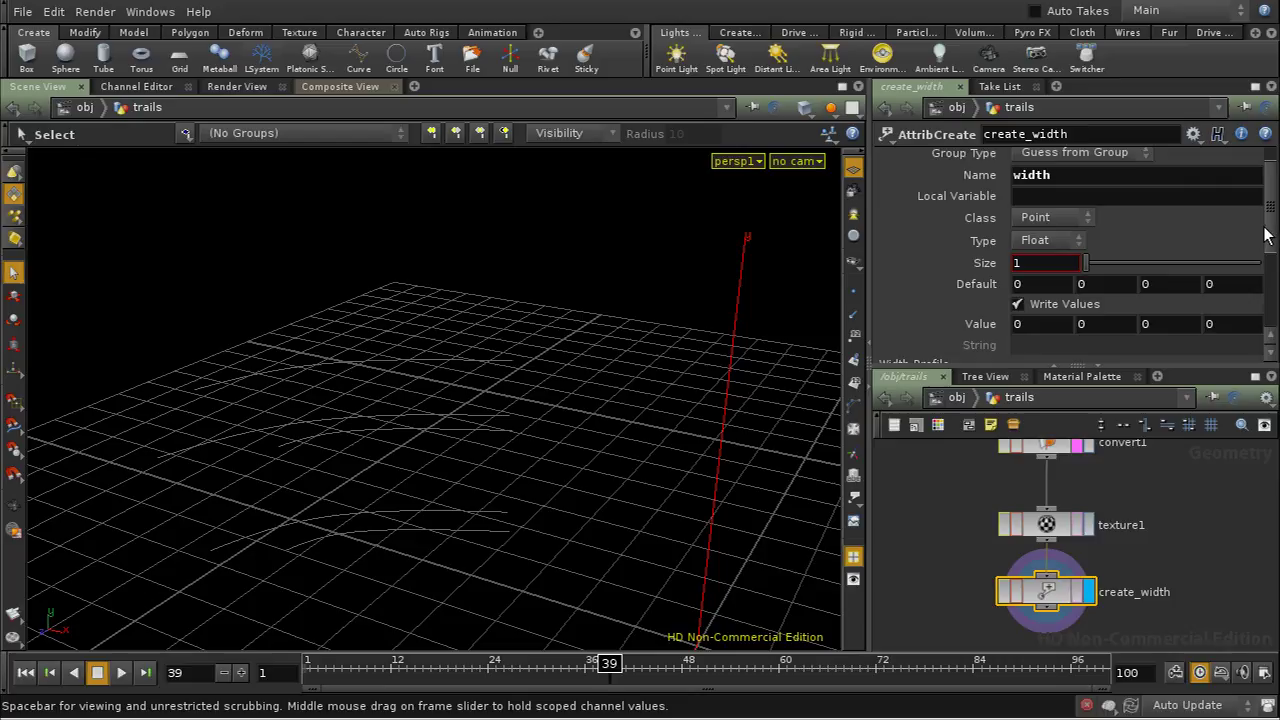
scroll(1265, 235, "down", 4)
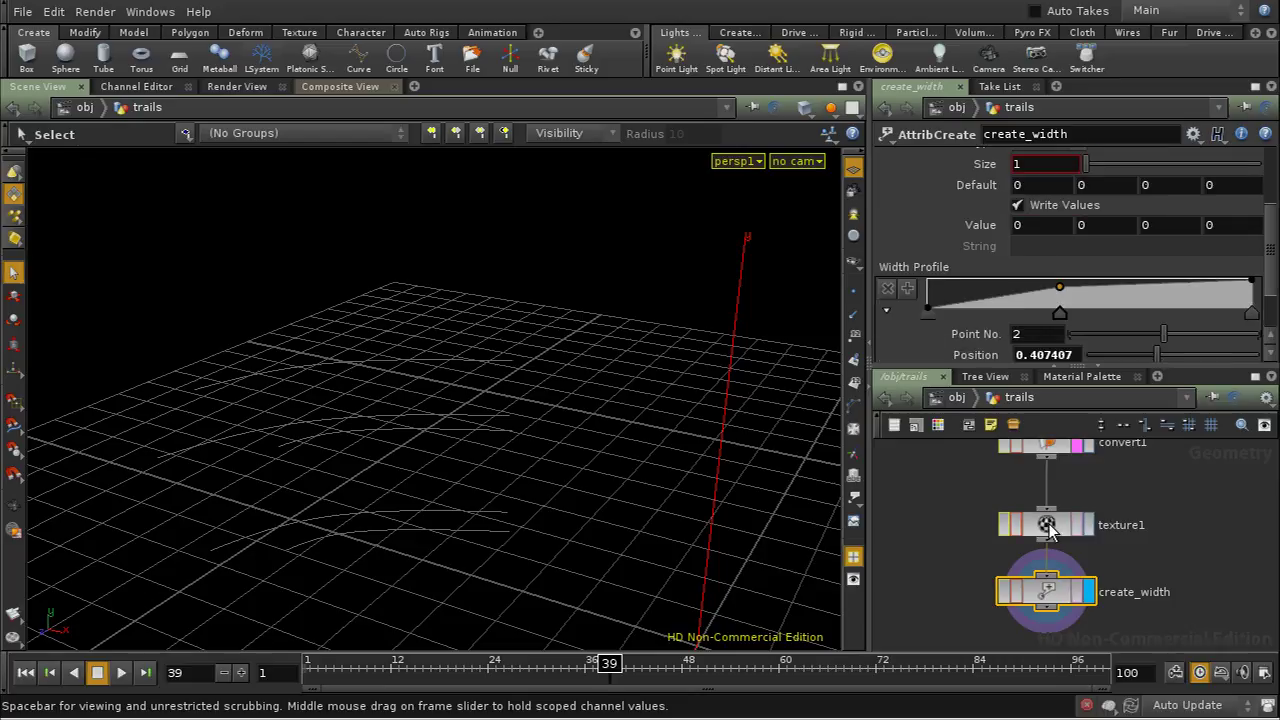
scroll(1270, 268, "down", 2)
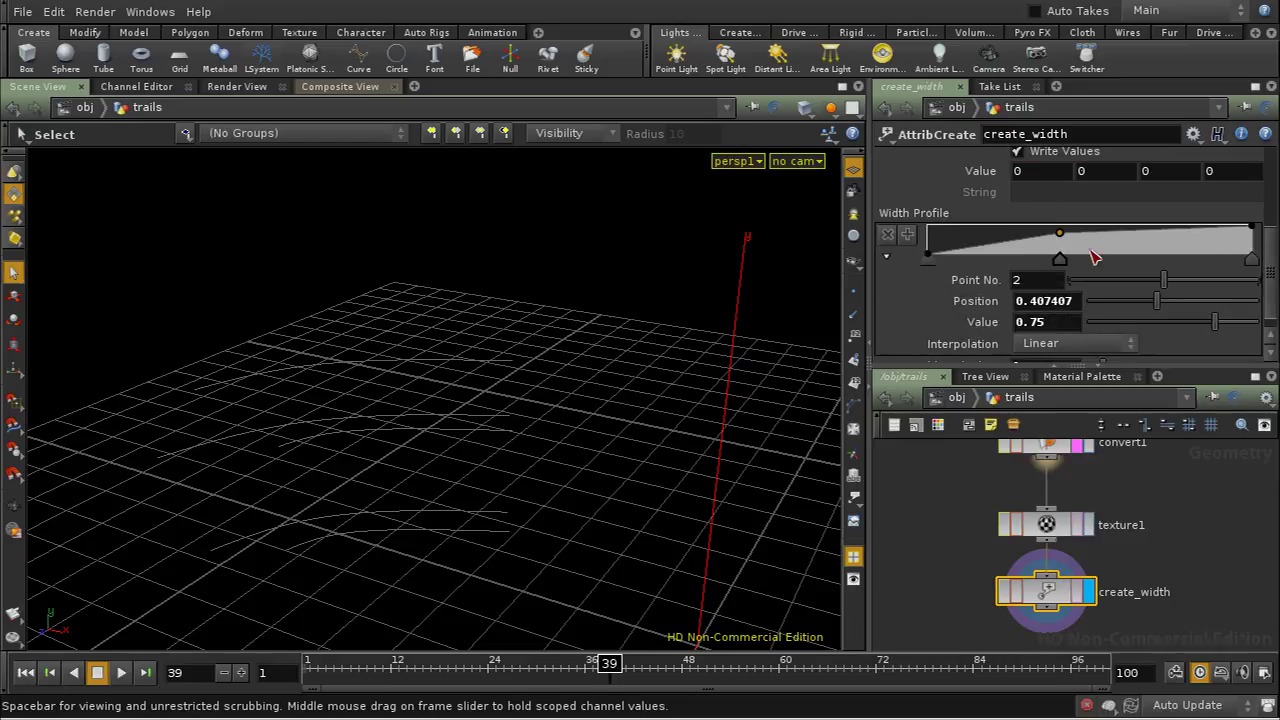
scroll(1268, 255, "up", 2)
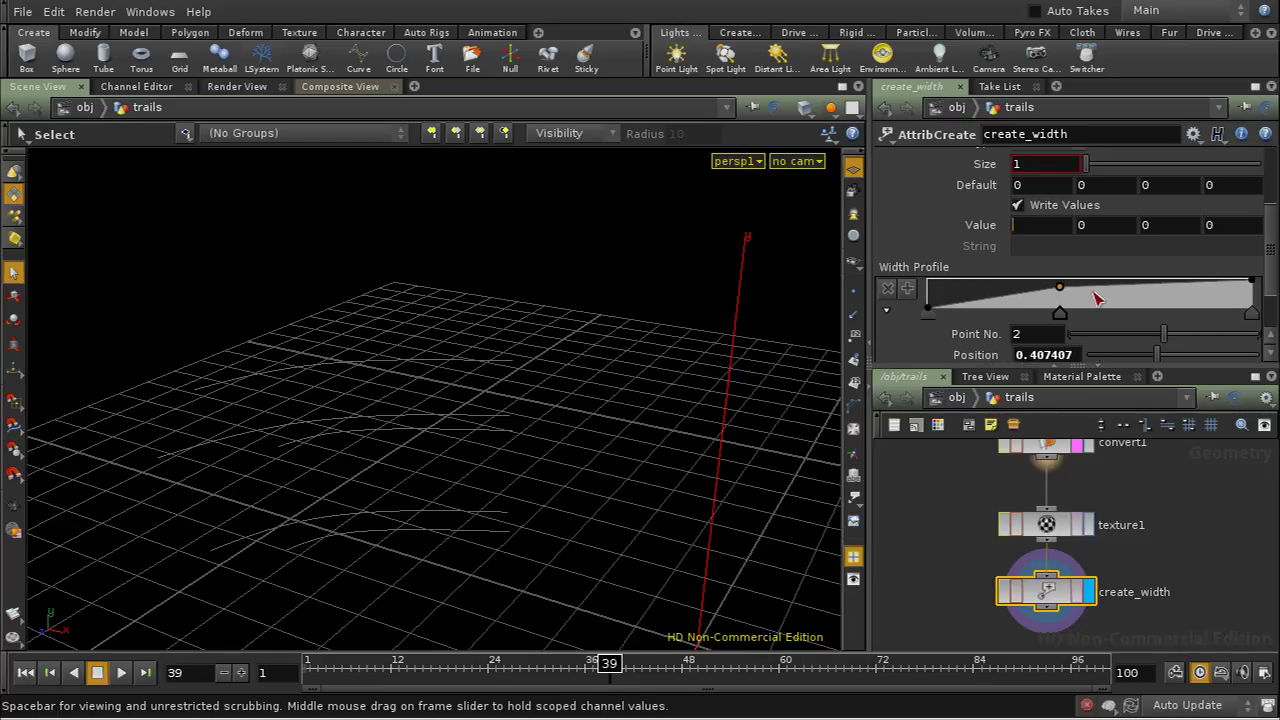
Step: Set the create_width Value to chramp("./widthprofile",$MAPU,0) * ch("./widthmult")
type("chramp")
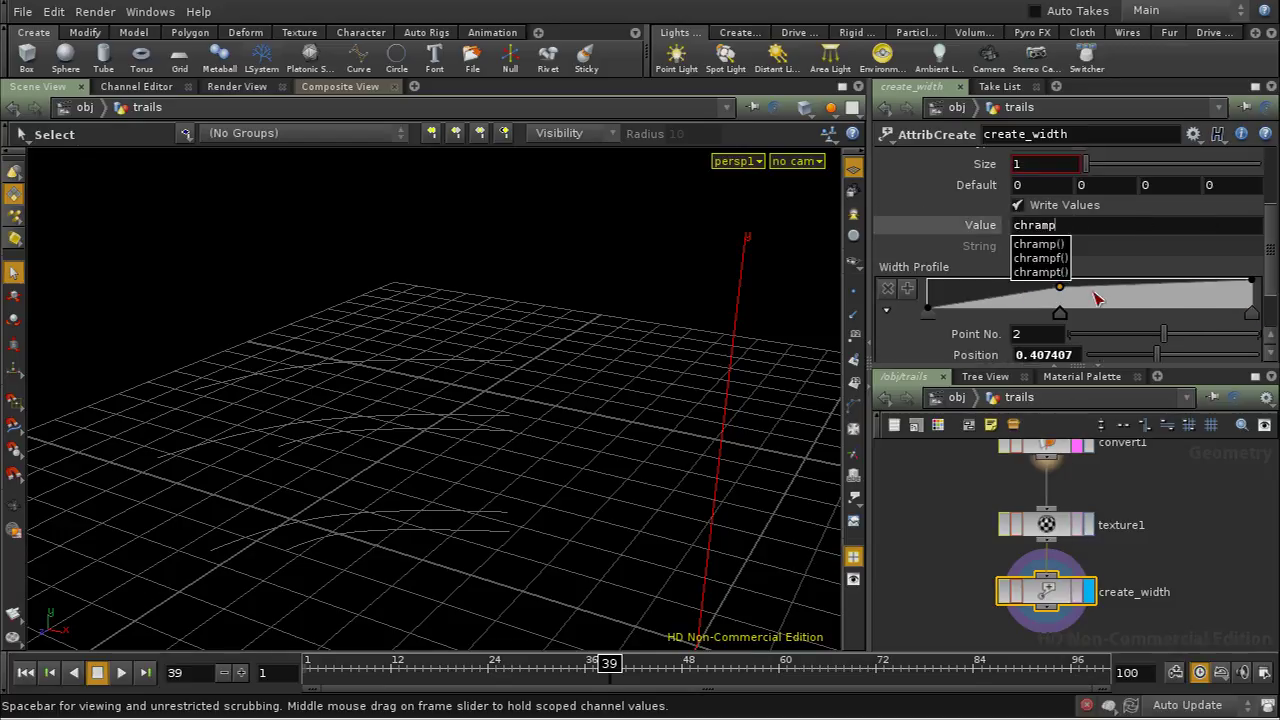
type("(")
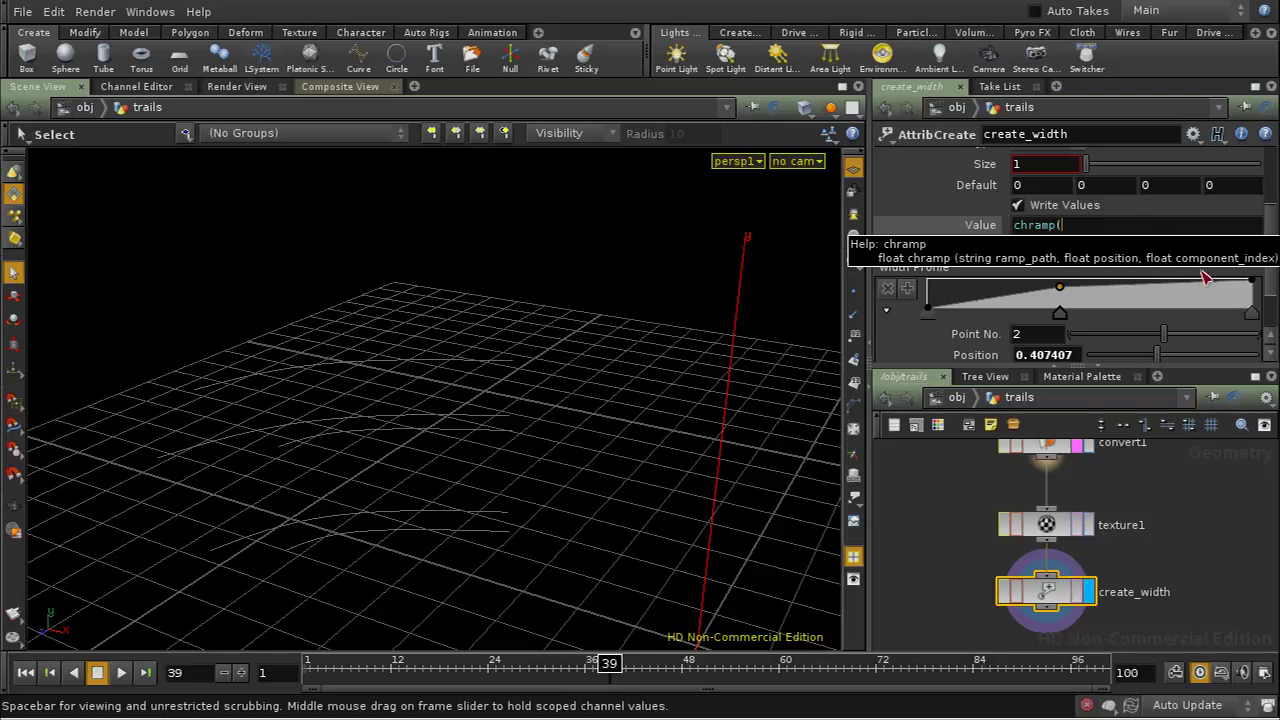
left_click(1122, 231)
type("\"./")
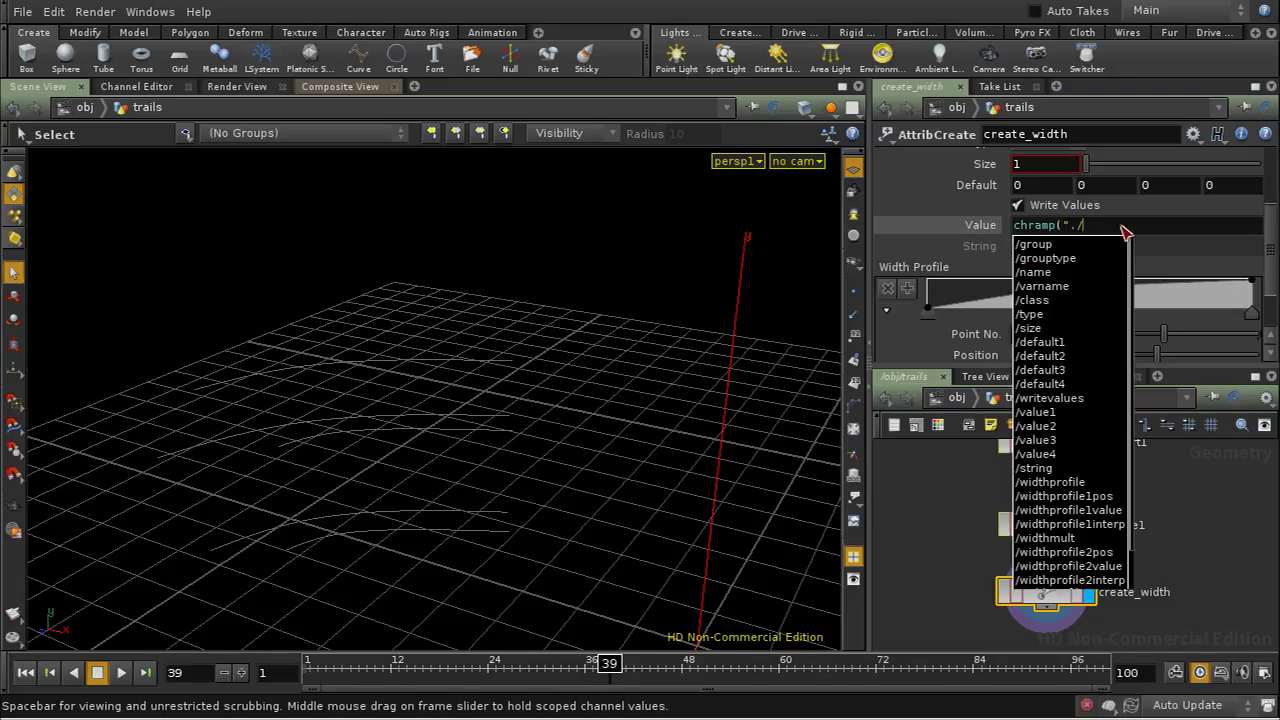
left_click(1107, 483)
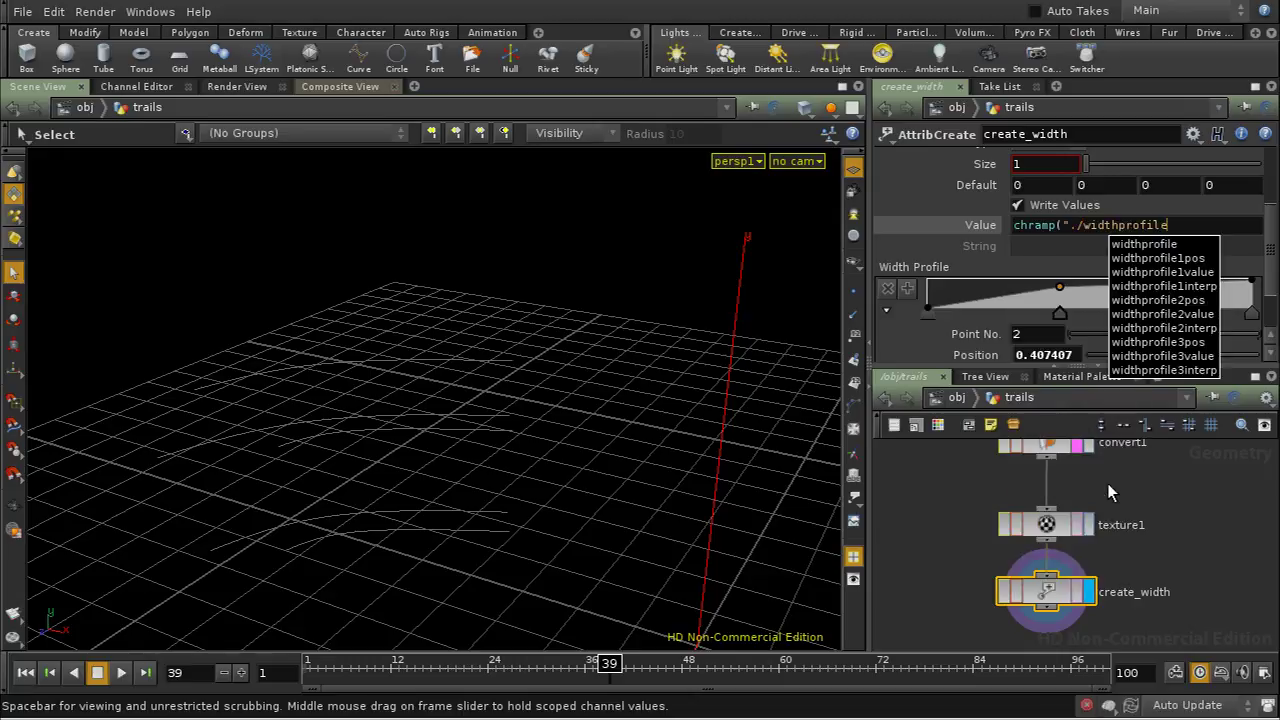
type("\",$MA")
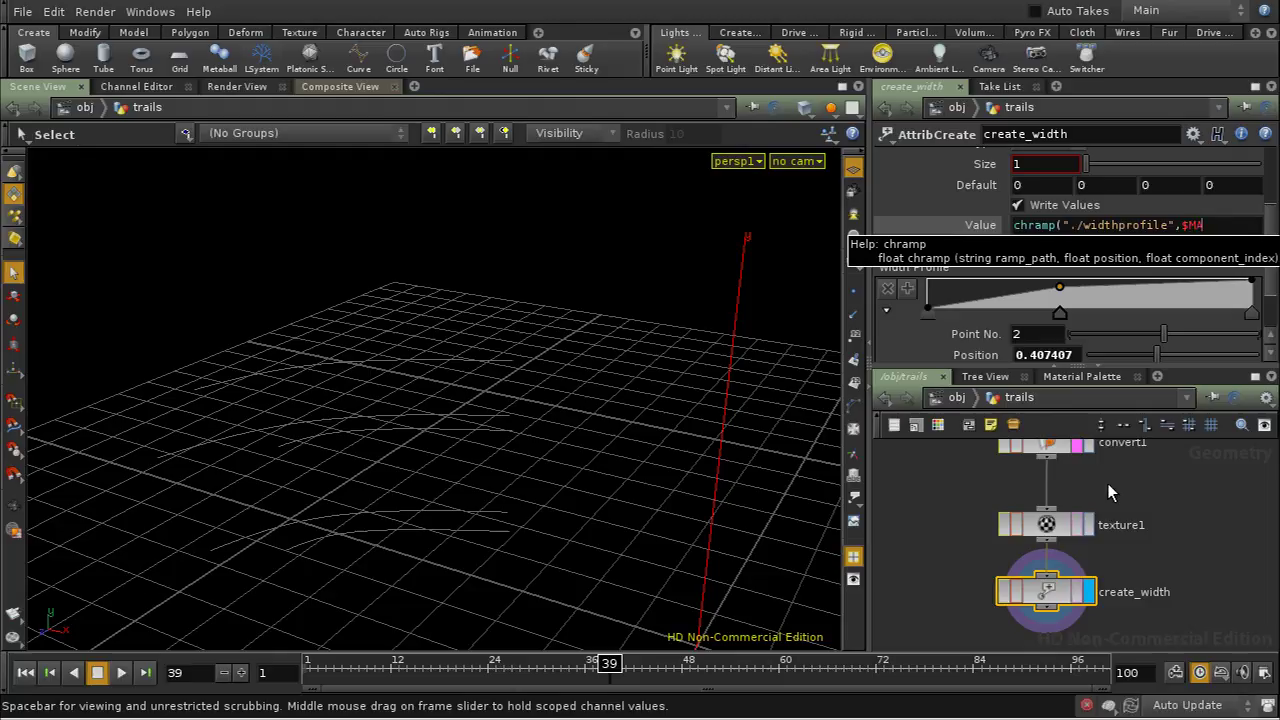
type("PU,0")
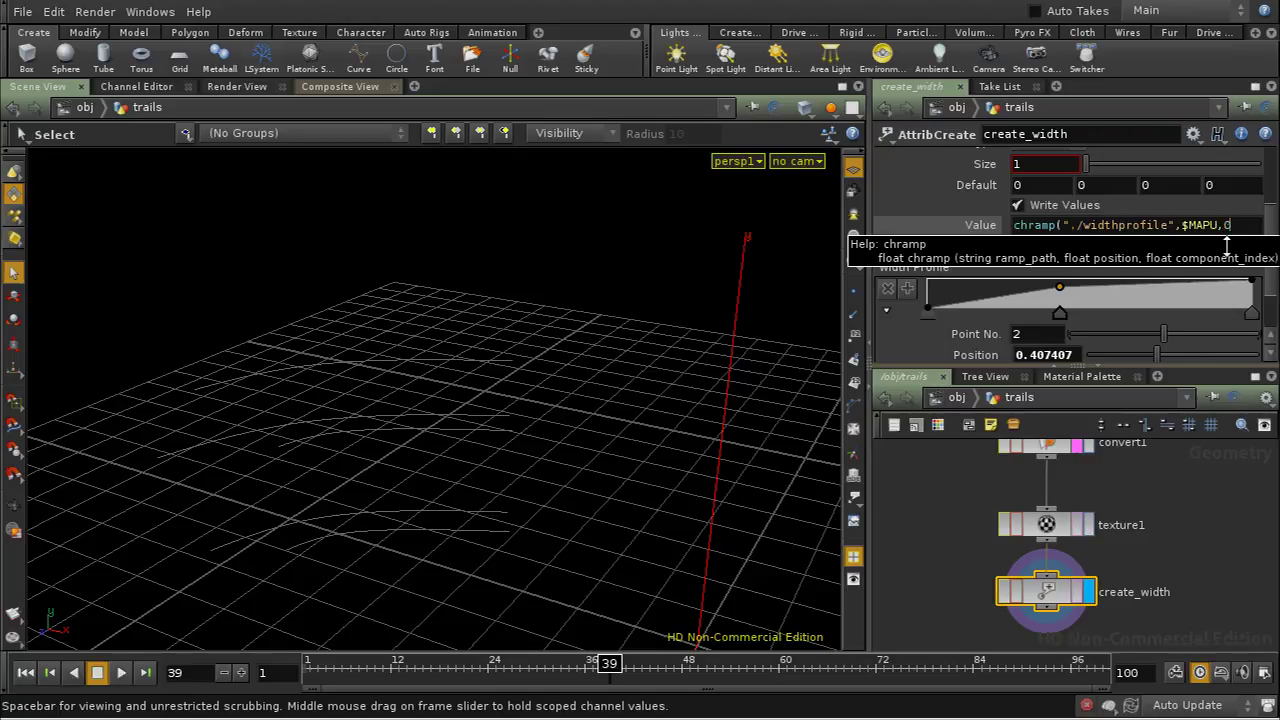
type(")")
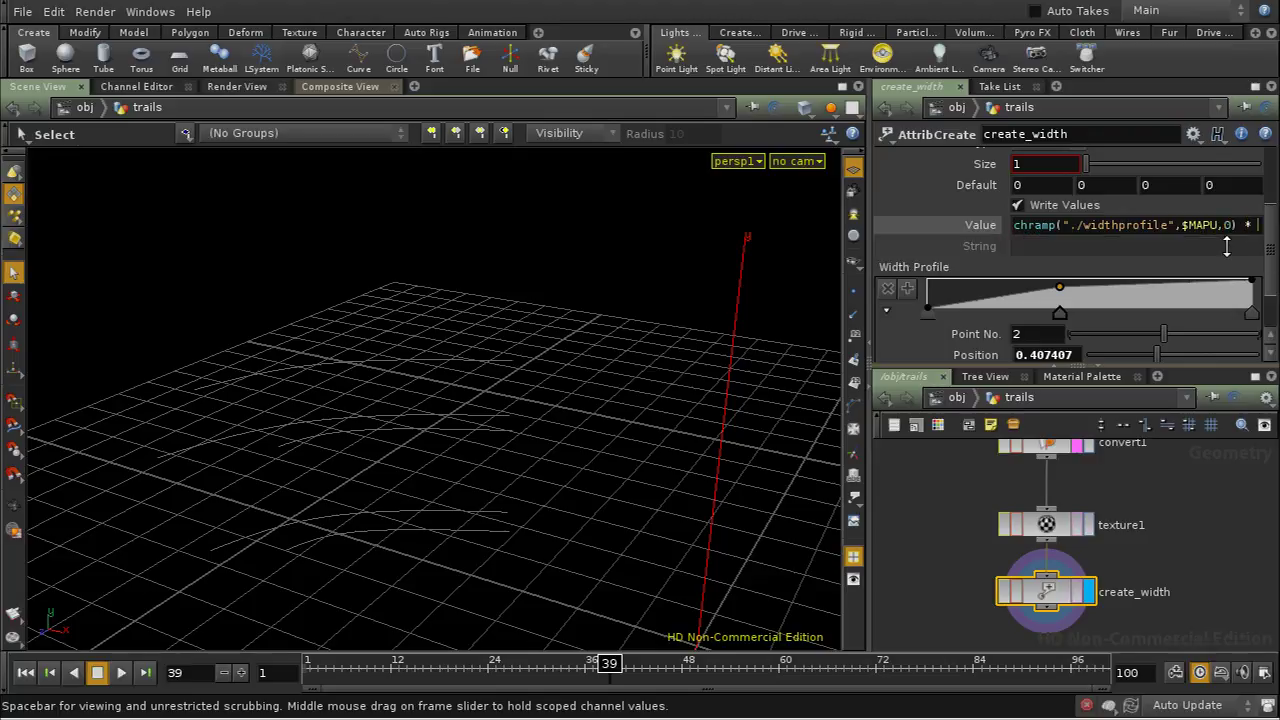
type(" * ch")
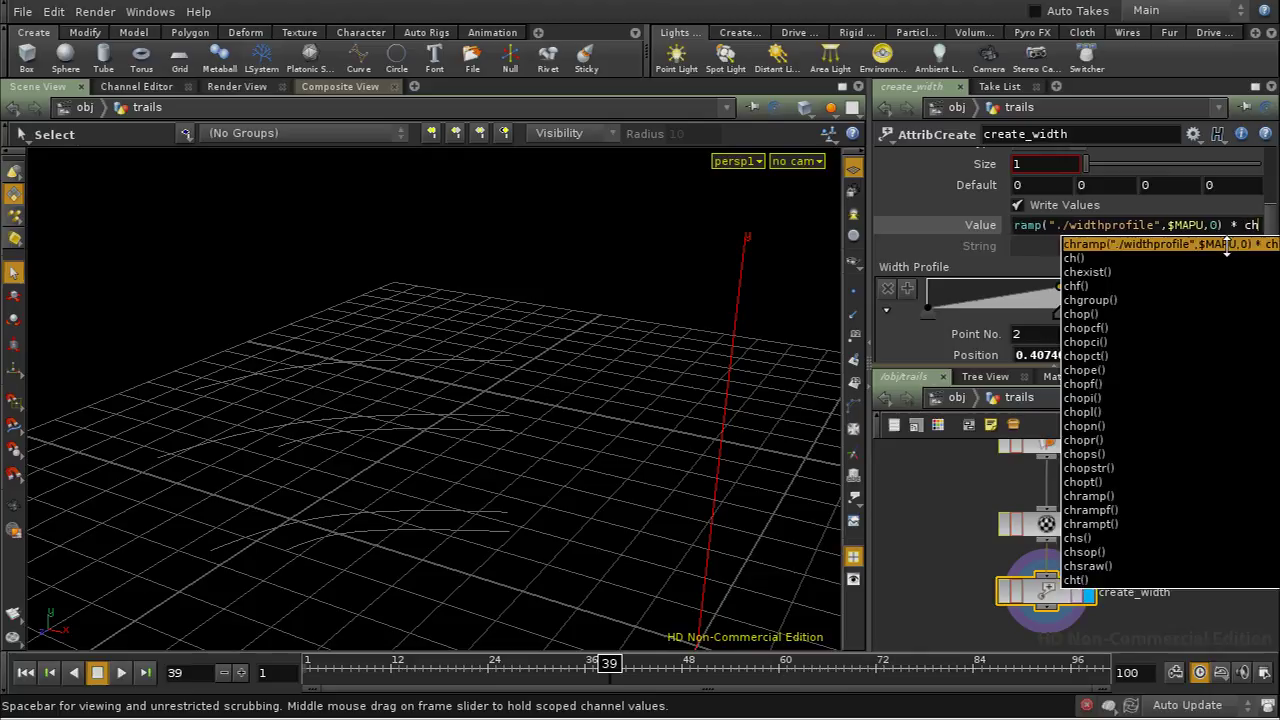
type("(\"")
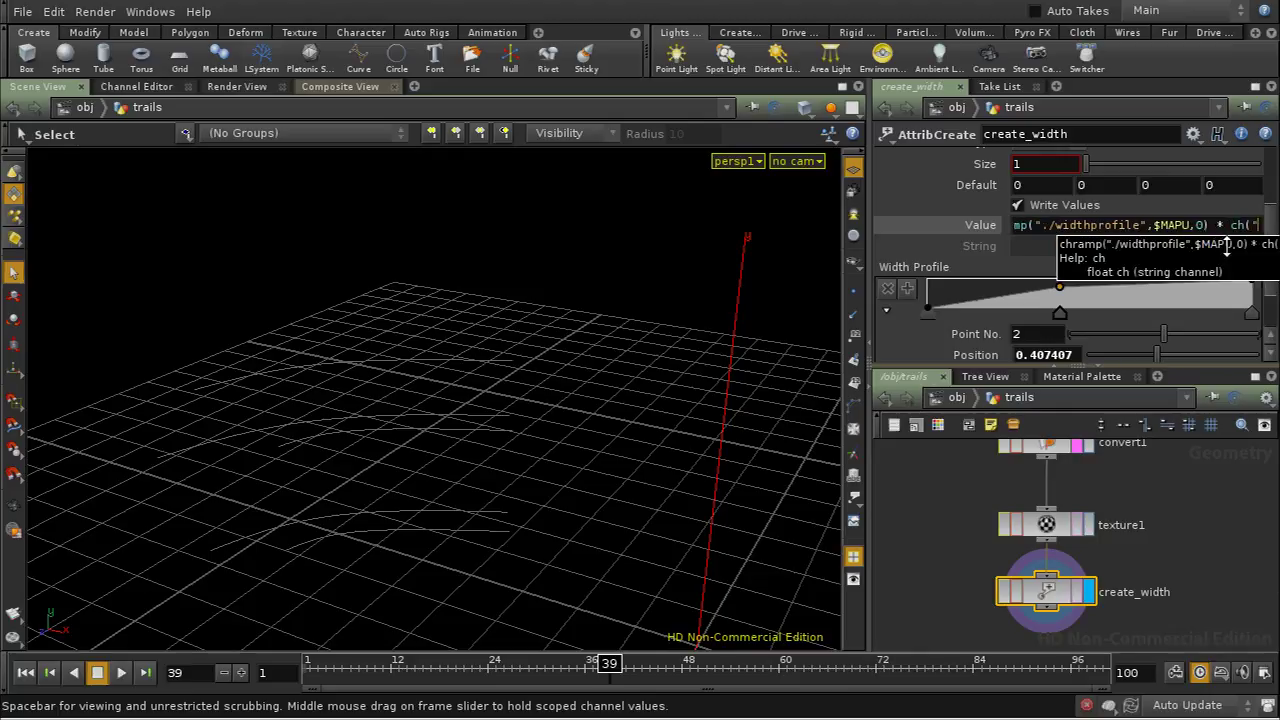
type("./")
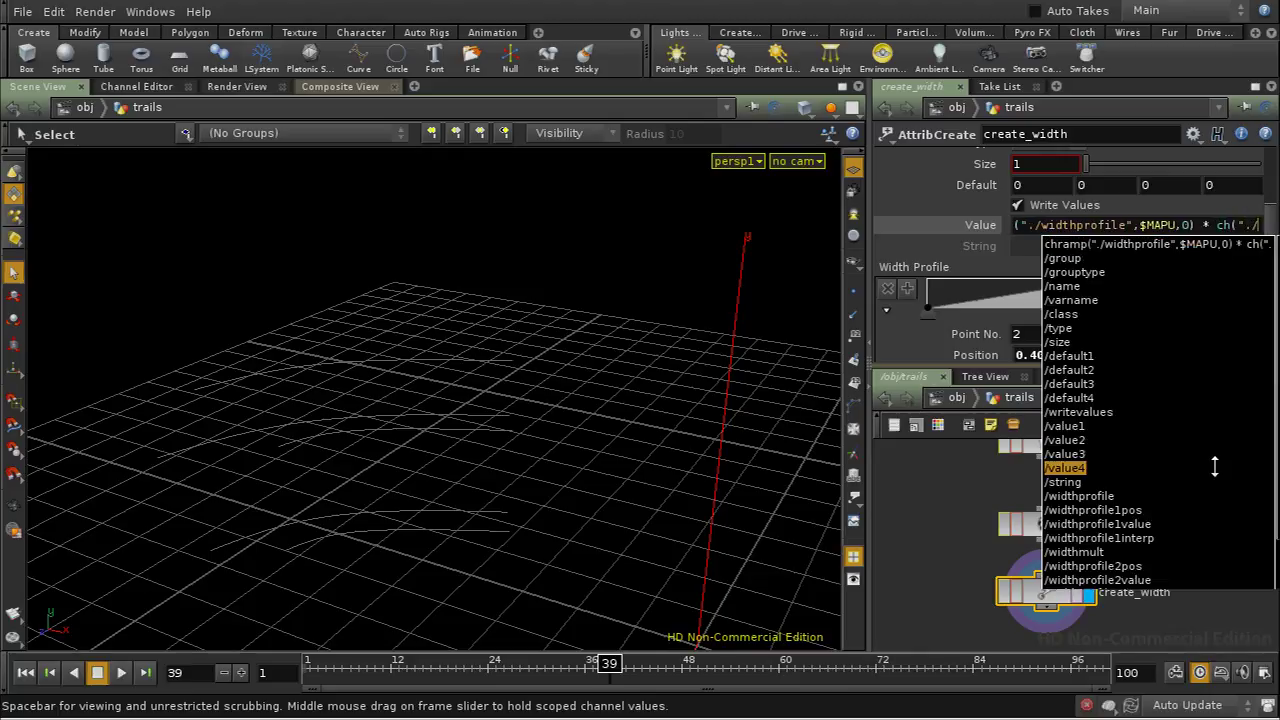
left_click(1137, 553)
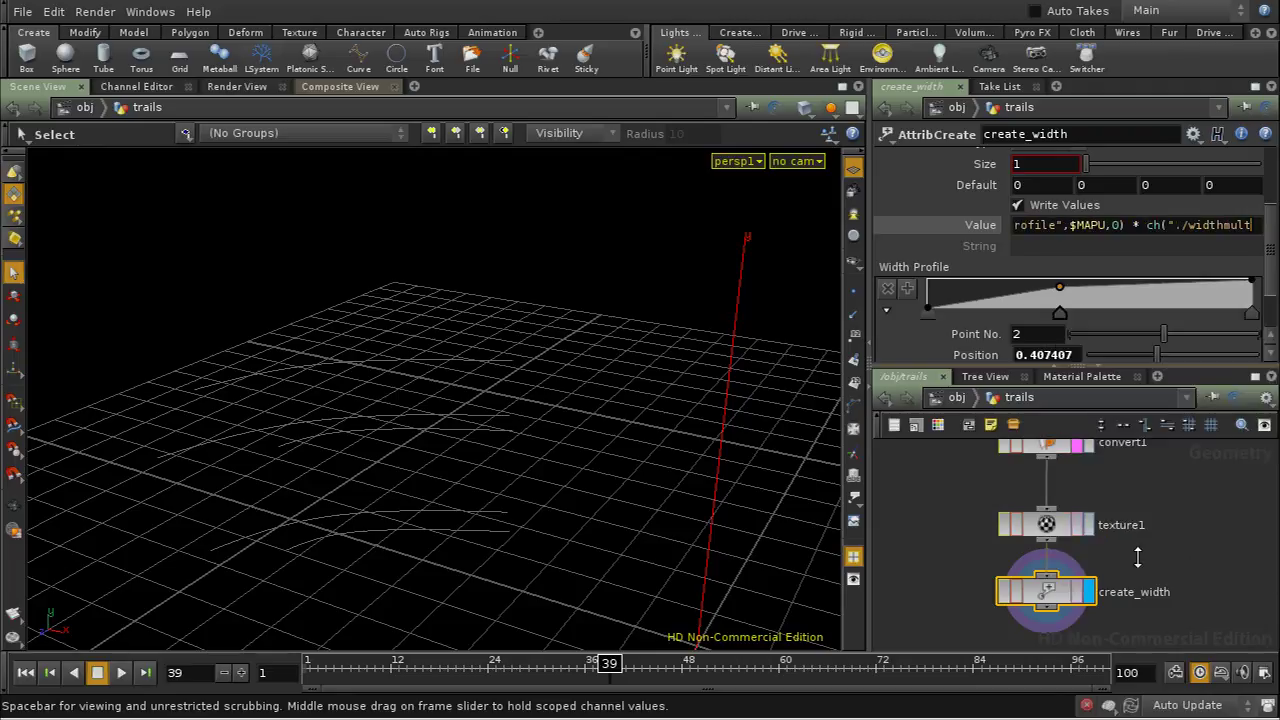
type("\")")
key("Return")
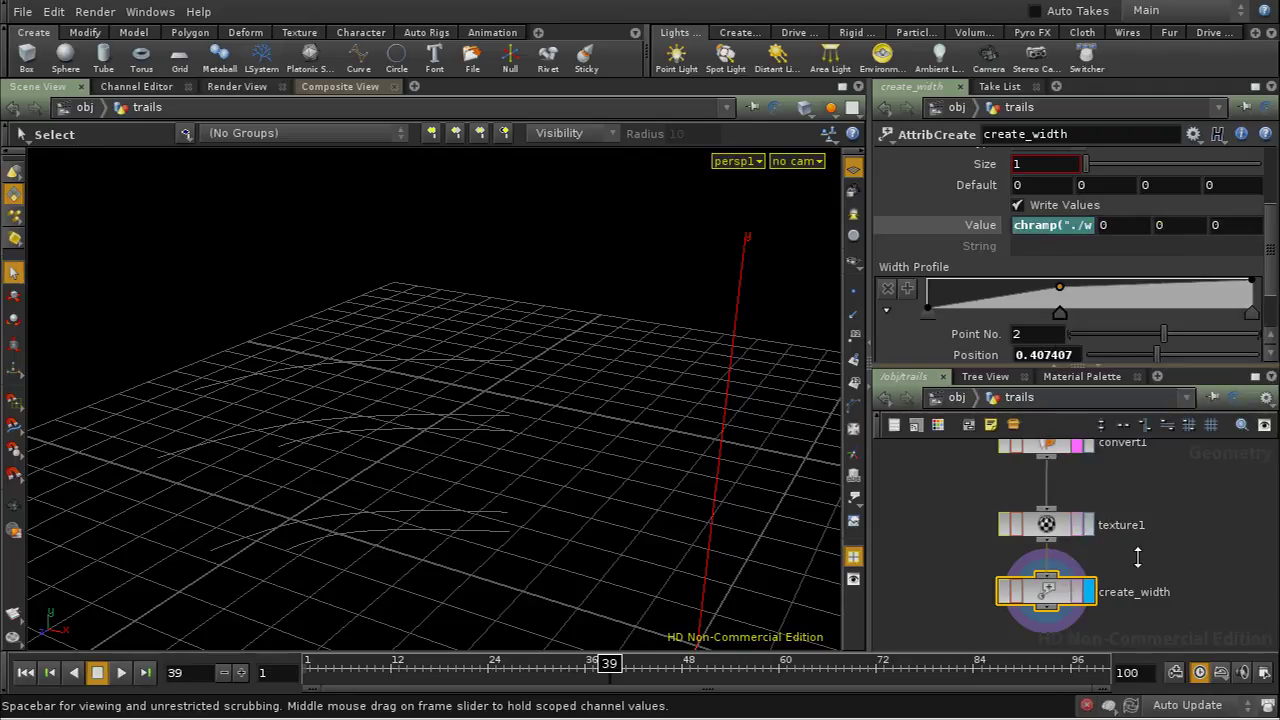
Step: Add two Width Profile ramp points, raise the first two to full width, lower the third slightly
left_click(1115, 290)
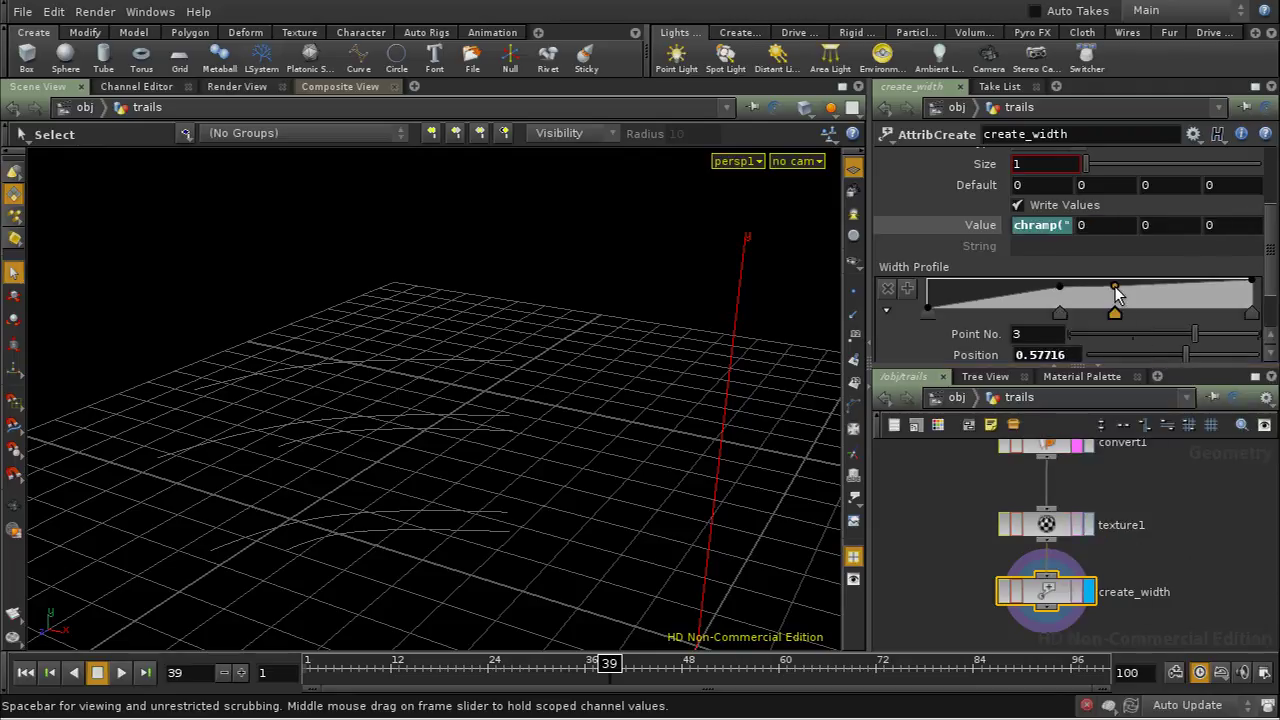
left_click(1061, 291)
left_click_drag(1062, 294, 1181, 290)
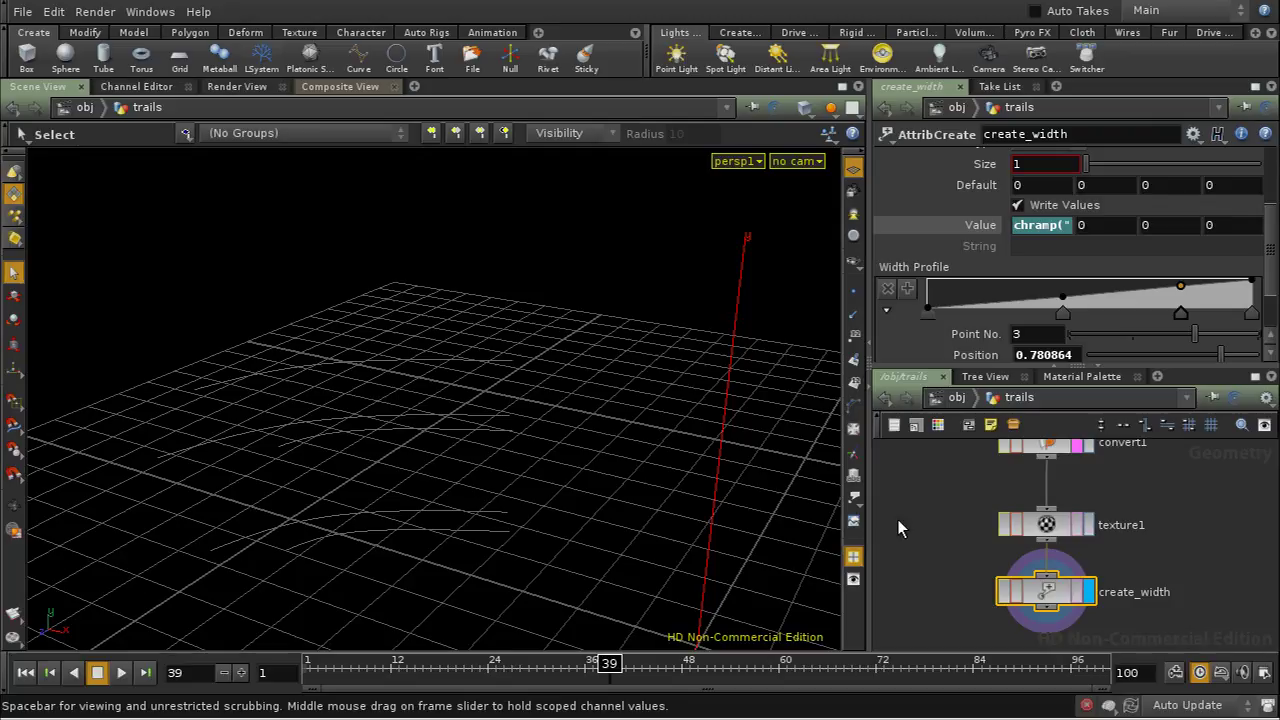
middle_click_drag(931, 531, 941, 551)
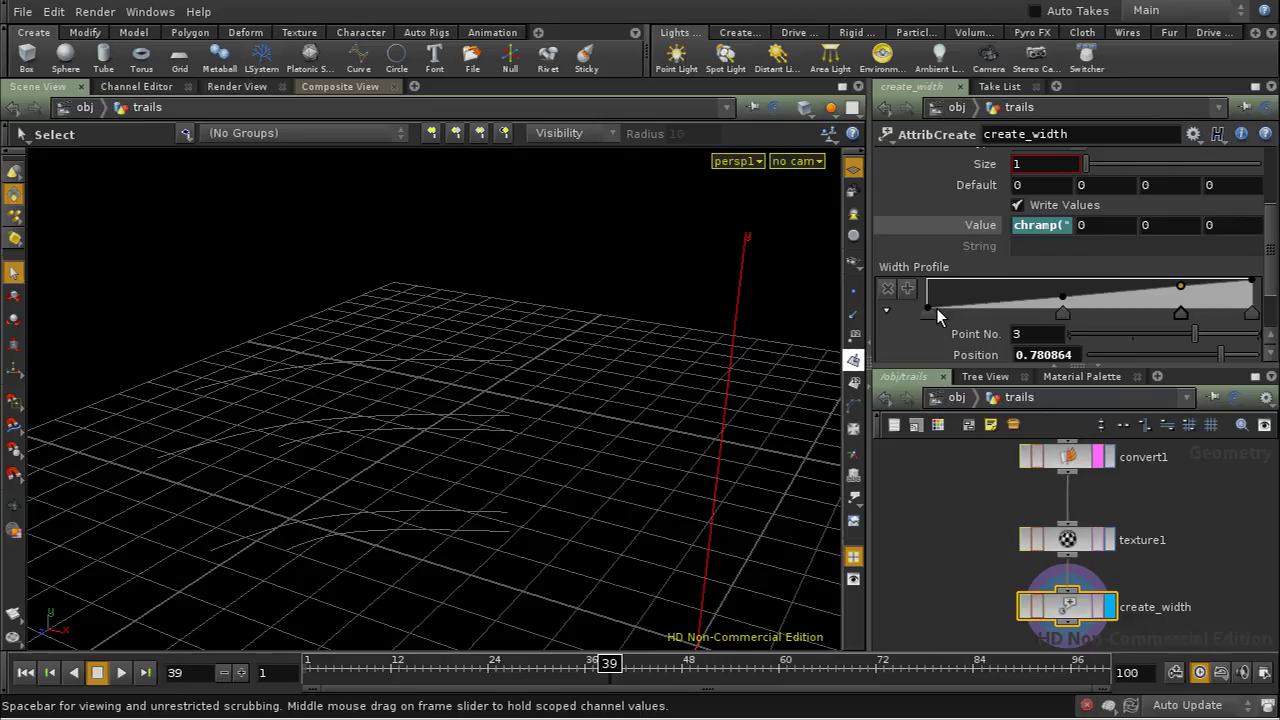
left_click_drag(928, 307, 940, 280)
left_click_drag(1062, 297, 1065, 286)
left_click_drag(1181, 286, 1262, 312)
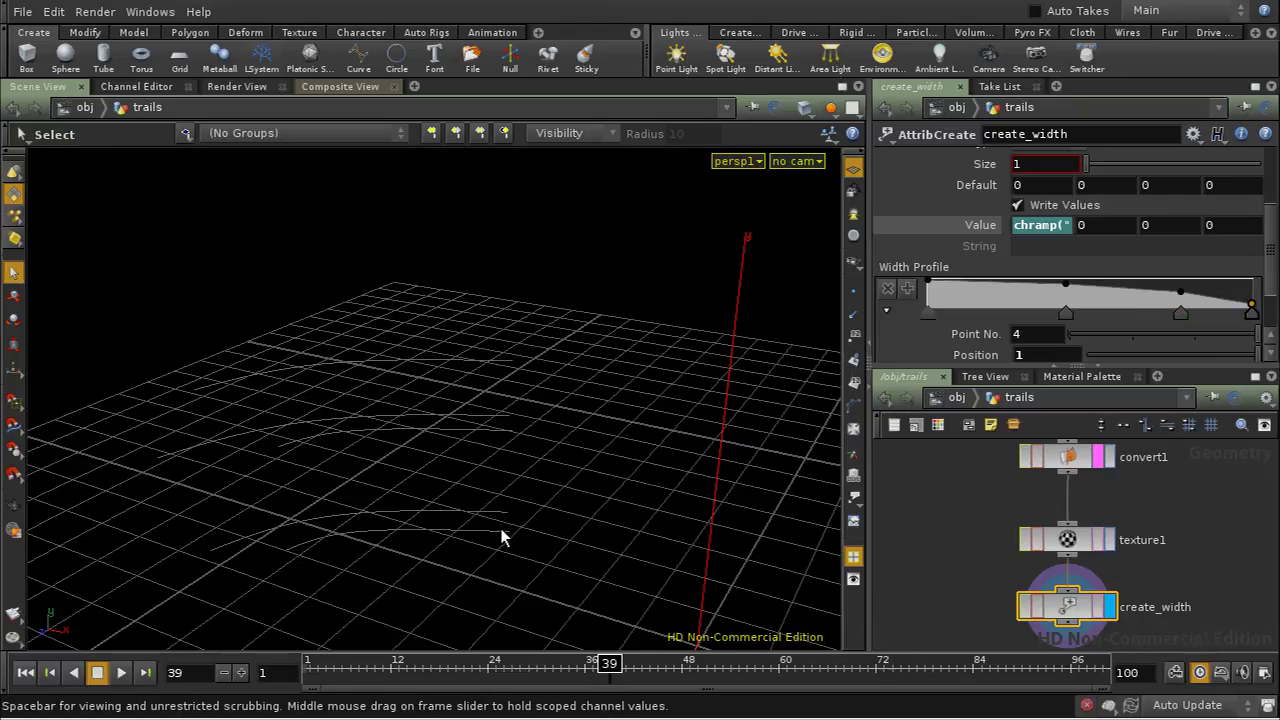
Step: Return to object level and tumble the viewport to a new angle on the trails
left_click(962, 399)
key("Escape")
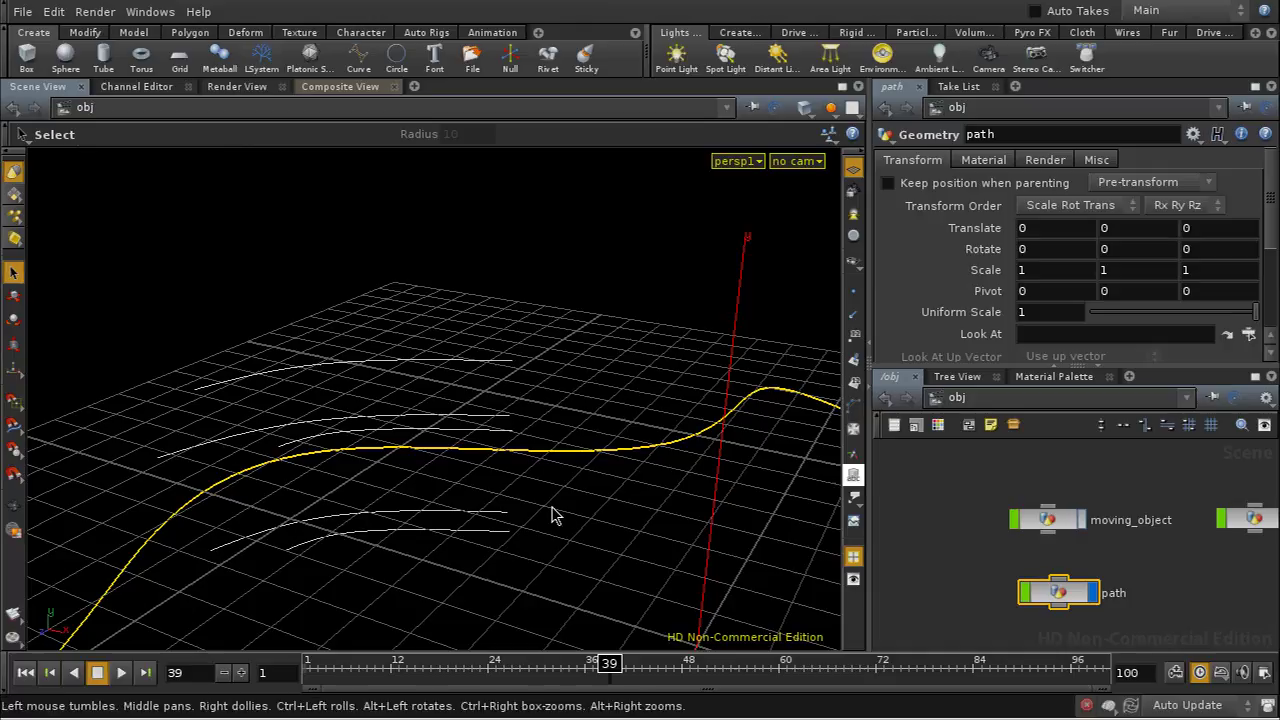
left_click_drag(551, 514, 709, 303)
key("s")
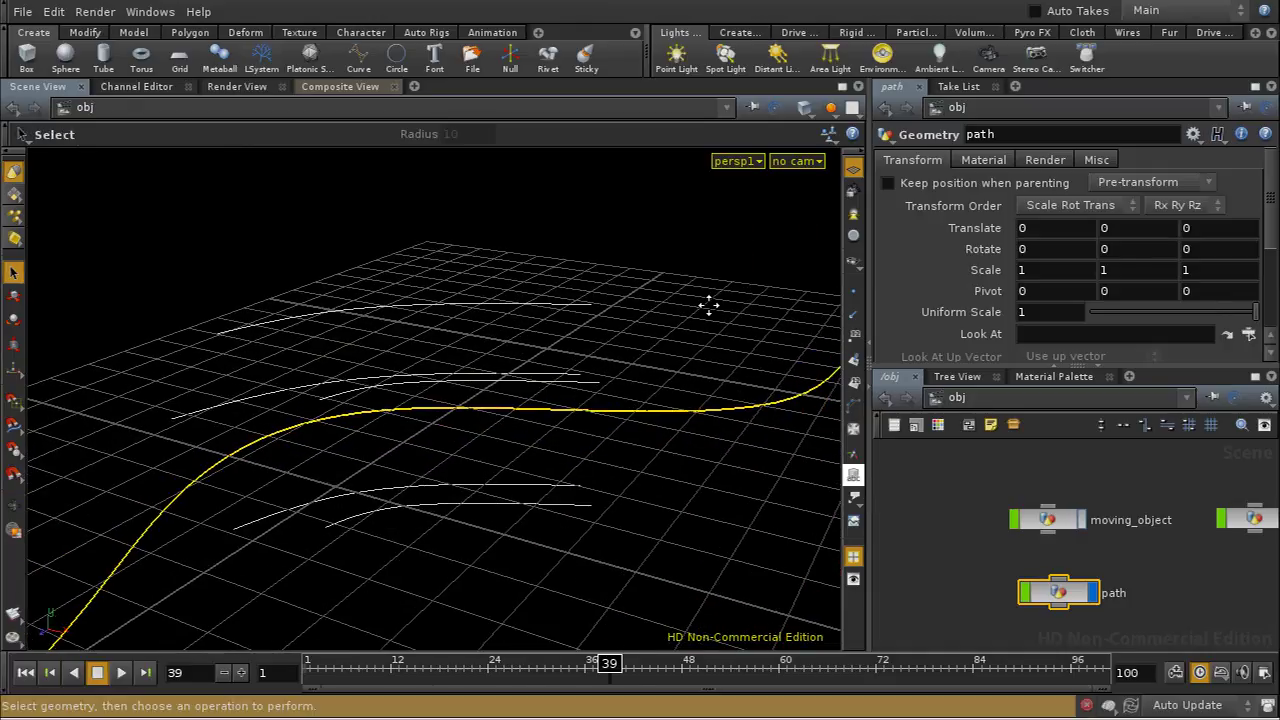
Step: Render a preview region over the trails and path, then enter the path object
left_click(14, 530)
left_click_drag(127, 270, 620, 578)
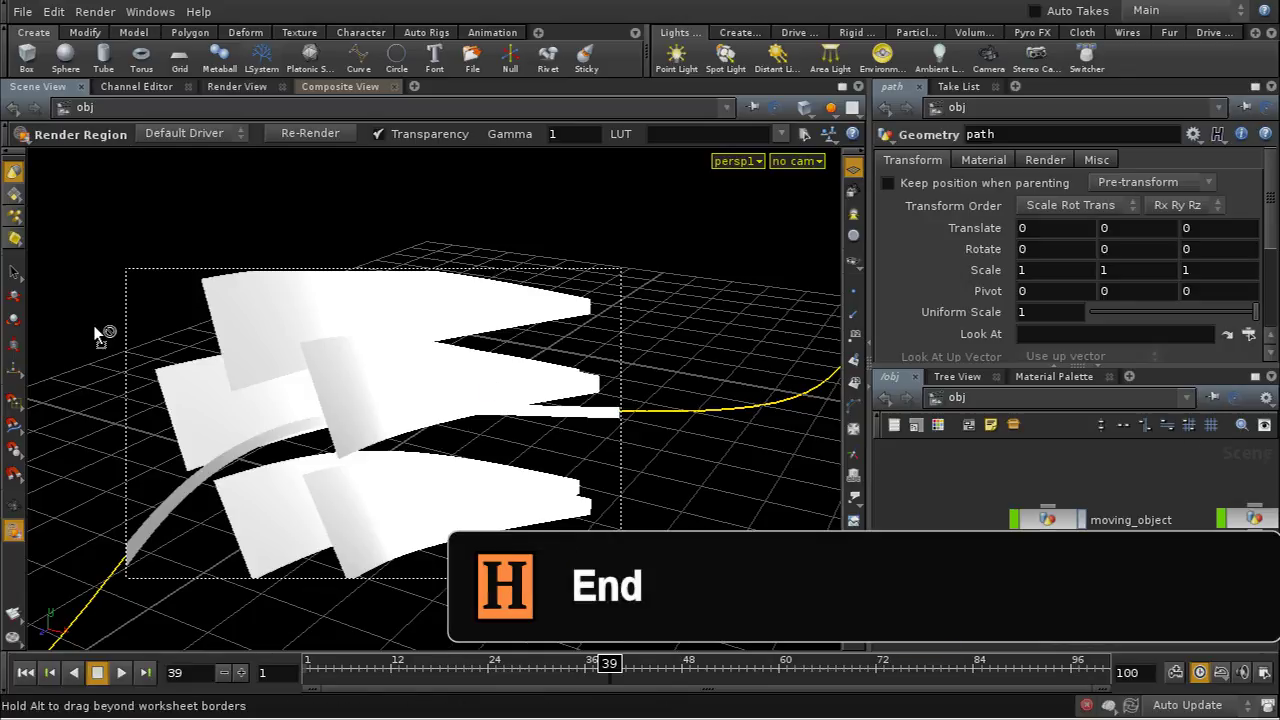
key("Return")
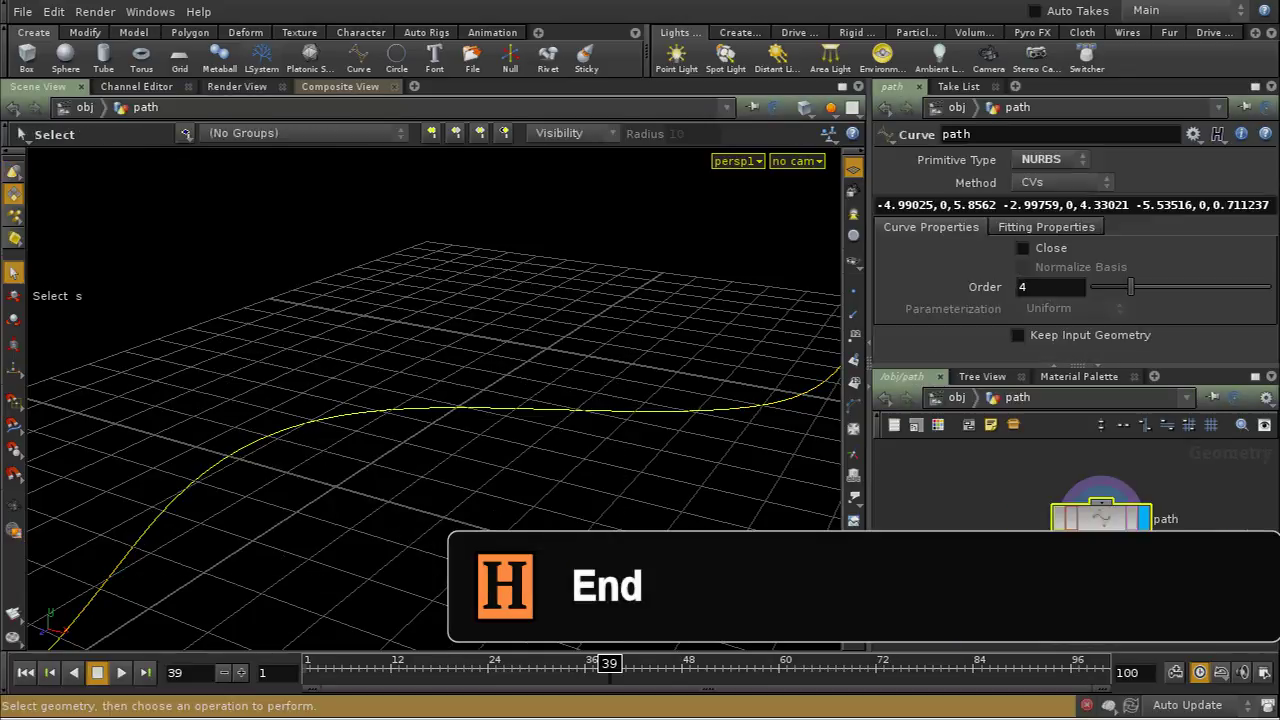